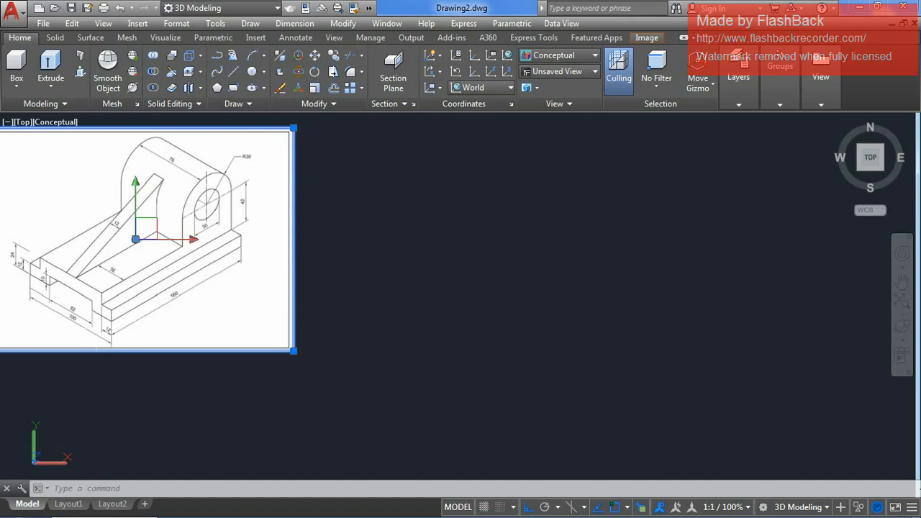
Erase the reference picture and begin the base profile with a 24-unit line to the right and a 10-unit line up.
{"action": "key", "text": "Delete"}
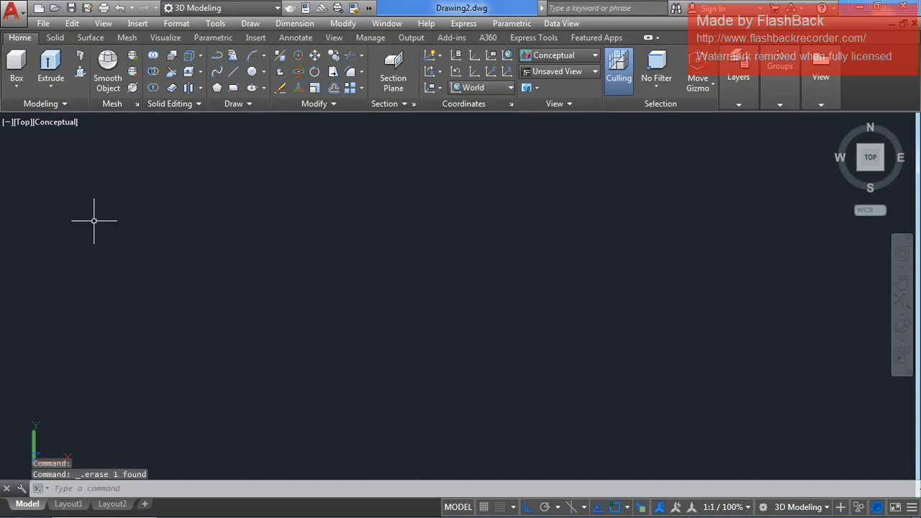
{"action": "left_click", "coordinate": [235, 72]}
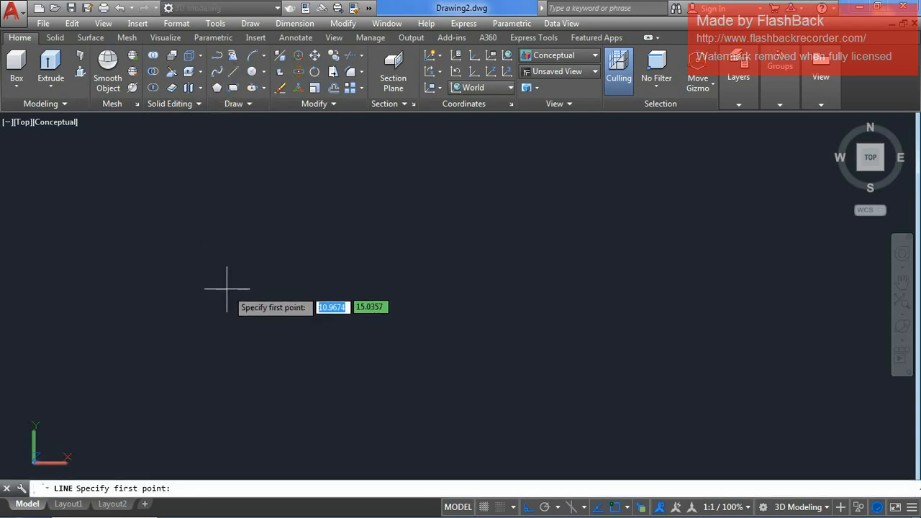
{"action": "left_click", "coordinate": [224, 311]}
{"action": "type", "text": "24"}
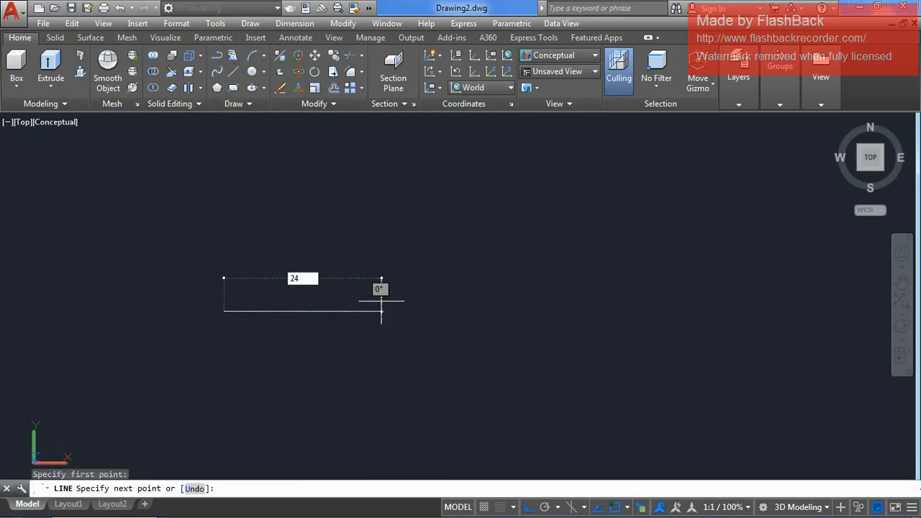
{"action": "key", "text": "Return"}
{"action": "scroll", "coordinate": [383, 307], "scroll_direction": "down", "scroll_amount": 5}
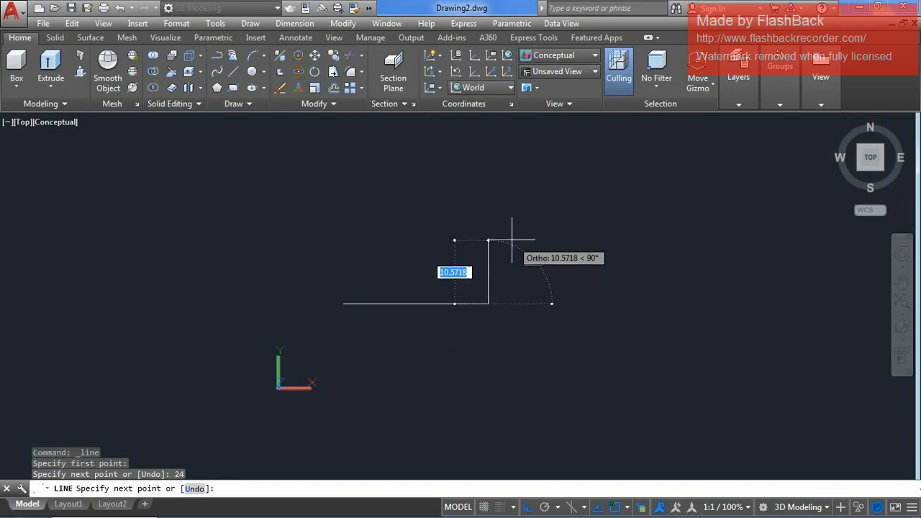
{"action": "type", "text": "10"}
{"action": "key", "text": "Return"}
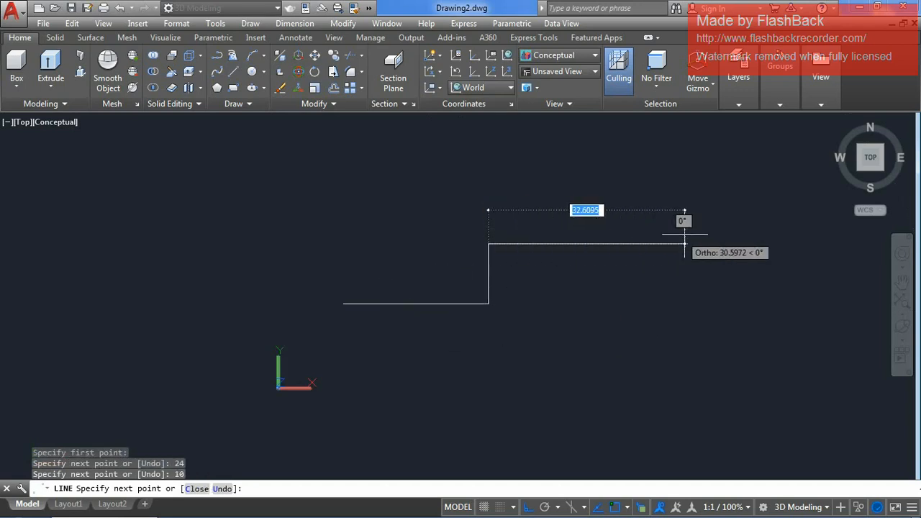
Continue the profile with lines 52 units right, 10 units down and 24 units right to outline the bottom channel.
{"action": "type", "text": "52"}
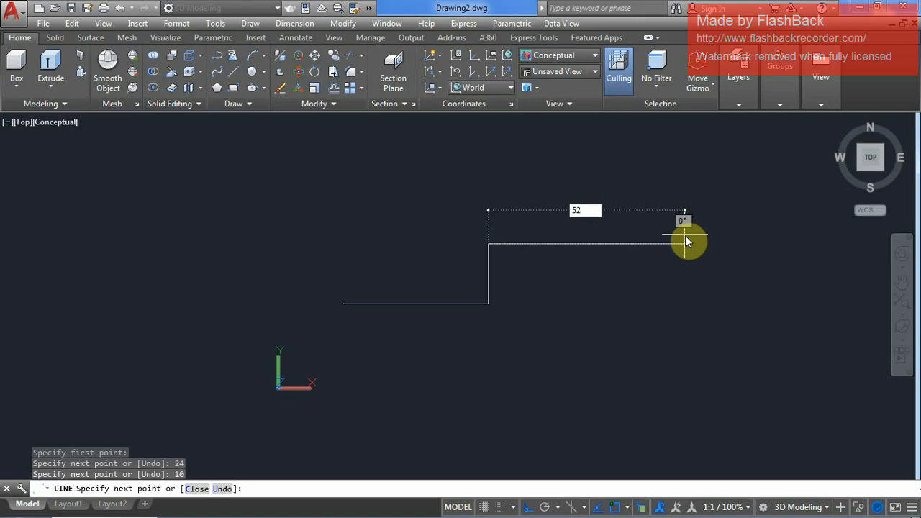
{"action": "key", "text": "Return"}
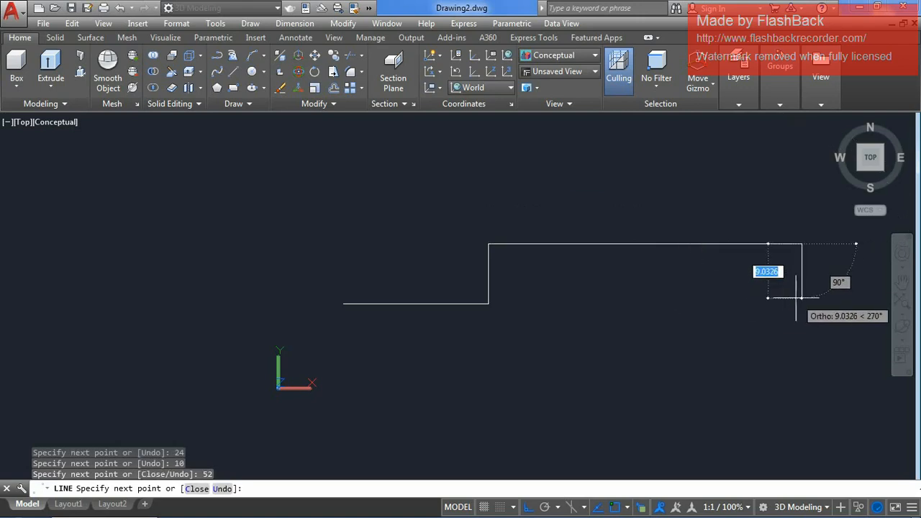
{"action": "type", "text": "10"}
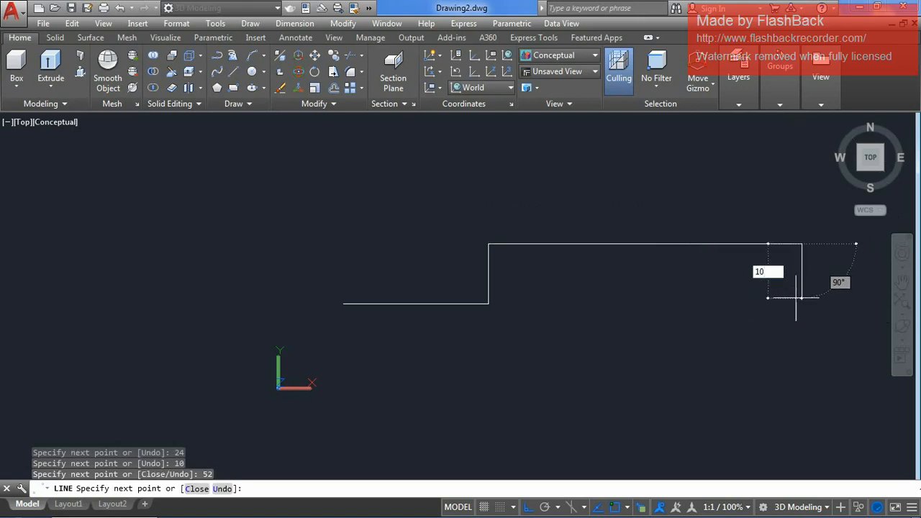
{"action": "key", "text": "Return"}
{"action": "middle_click_drag", "start_coordinate": [794, 303], "coordinate": [591, 325]}
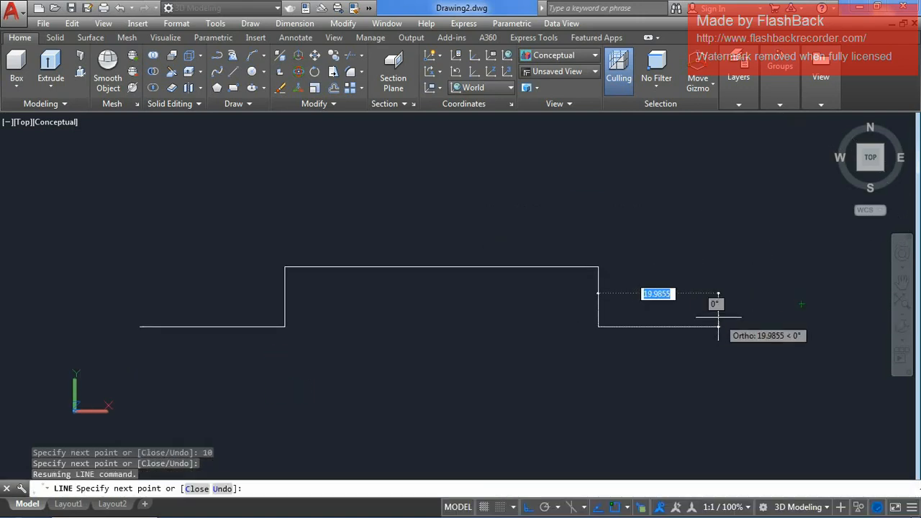
{"action": "type", "text": "24"}
{"action": "key", "text": "Return"}
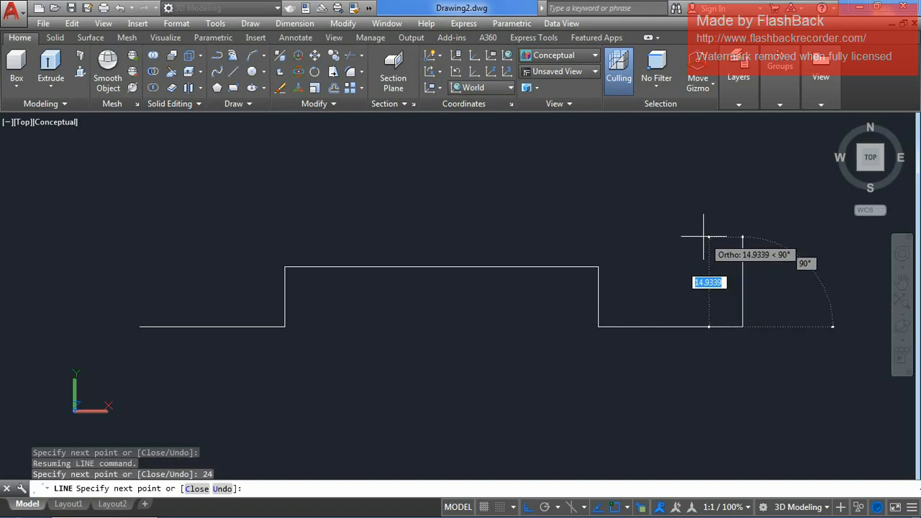
Draw the stepped right side of the profile with lines 12 units up, 12 units left and 12 units up.
{"action": "type", "text": "12"}
{"action": "key", "text": "Return"}
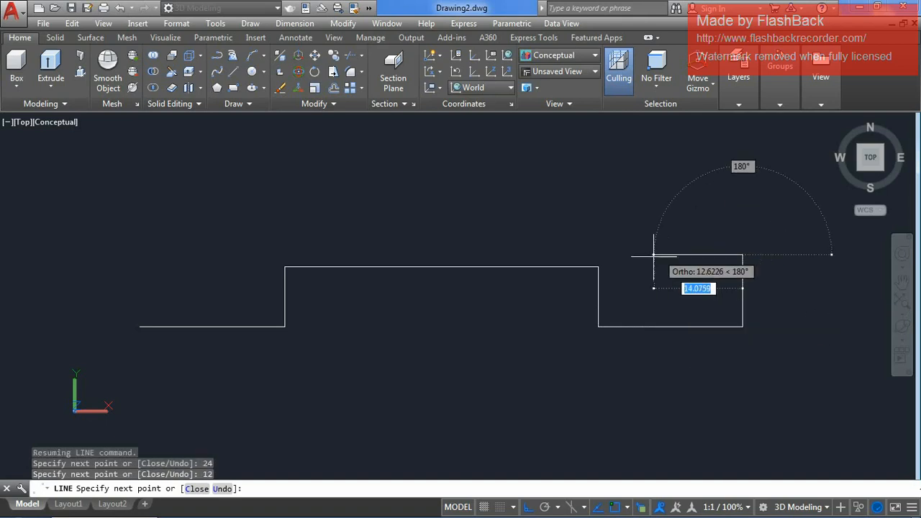
{"action": "type", "text": "12"}
{"action": "key", "text": "Return"}
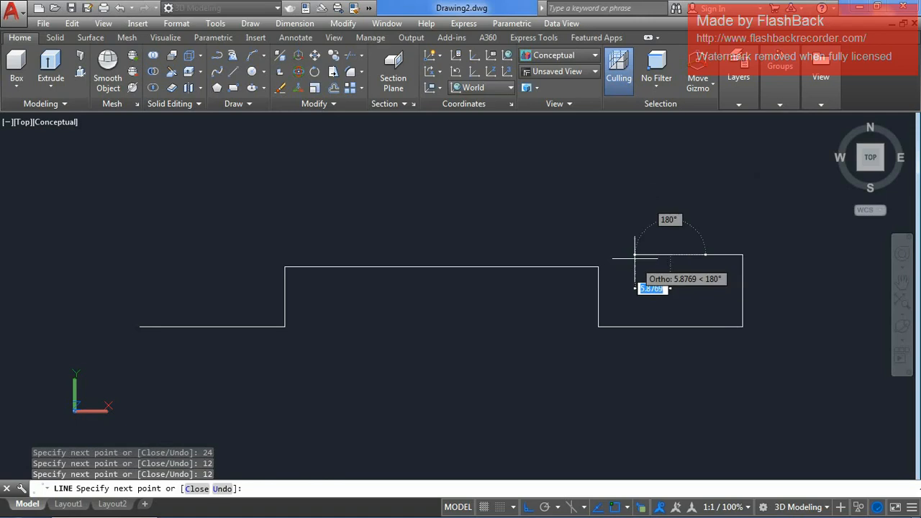
{"action": "type", "text": "12"}
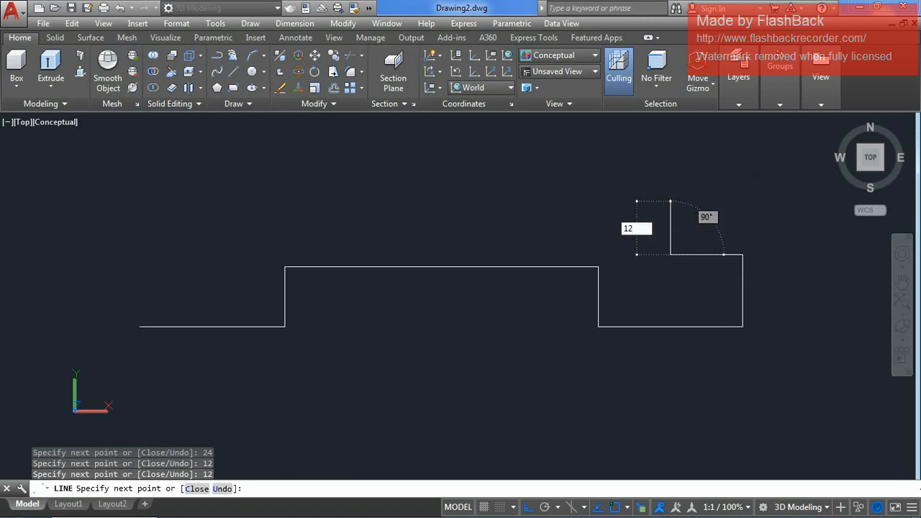
{"action": "key", "text": "Return"}
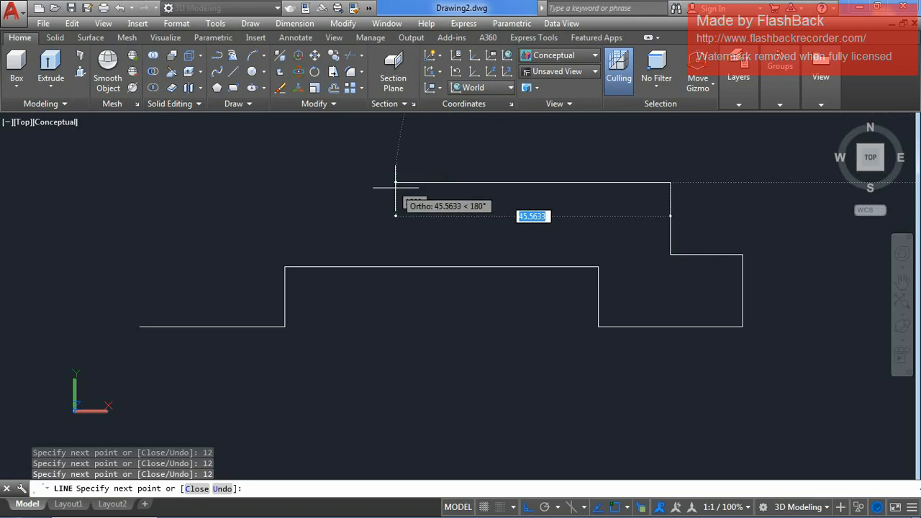
Draw the 76-unit top edge leftward, step 12 units down and 12 units left, and close the profile at its start point.
{"action": "type", "text": "76"}
{"action": "key", "text": "Return"}
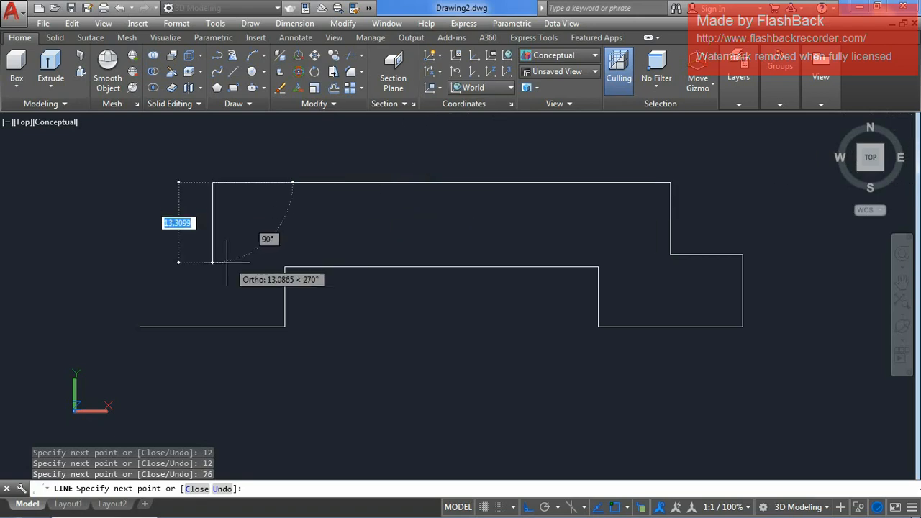
{"action": "type", "text": "12"}
{"action": "key", "text": "Return"}
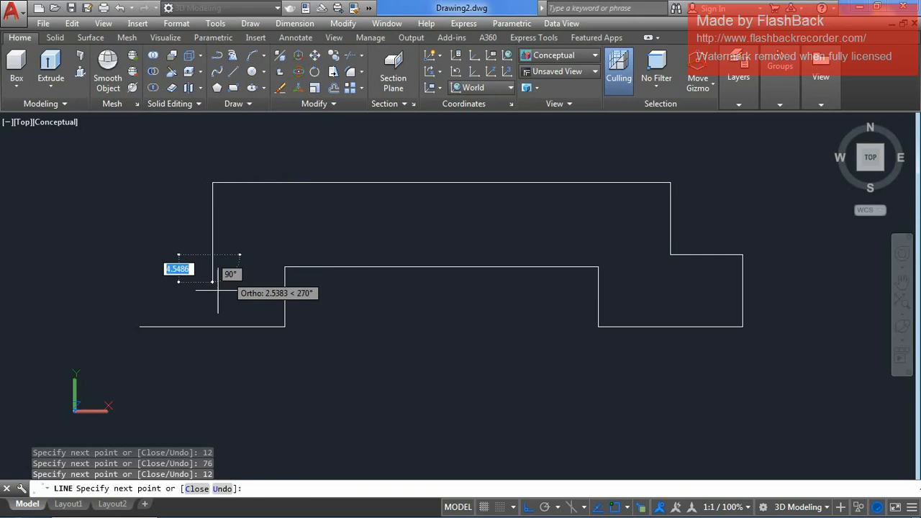
{"action": "type", "text": "12"}
{"action": "key", "text": "Return"}
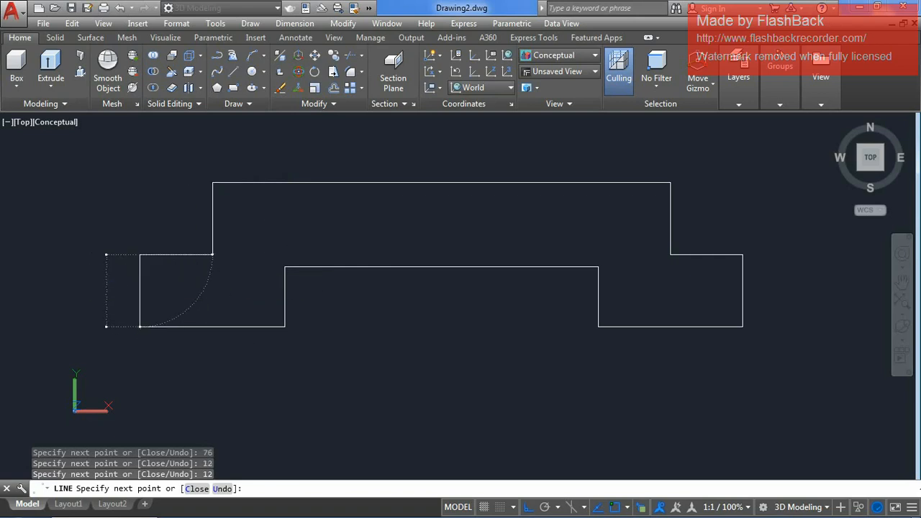
{"action": "left_click", "coordinate": [141, 327]}
{"action": "scroll", "coordinate": [123, 328], "scroll_direction": "down", "scroll_amount": 2}
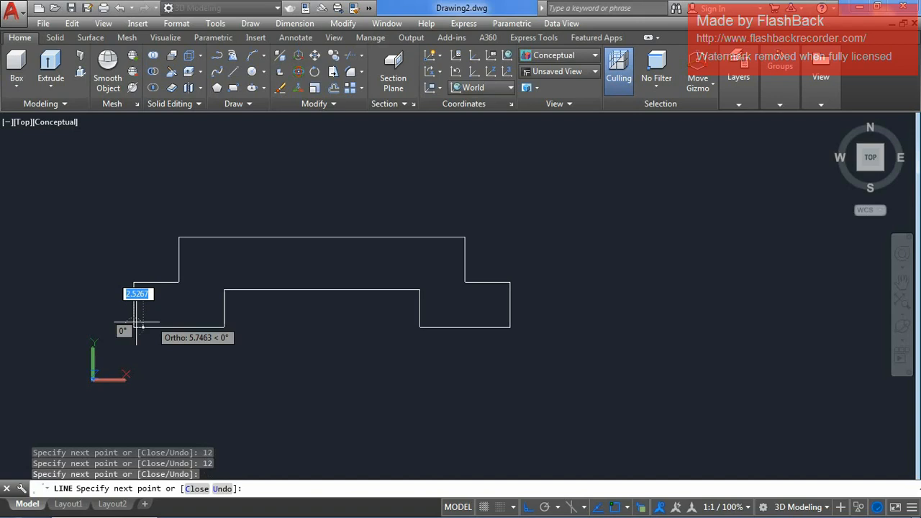
{"action": "key", "text": "Escape"}
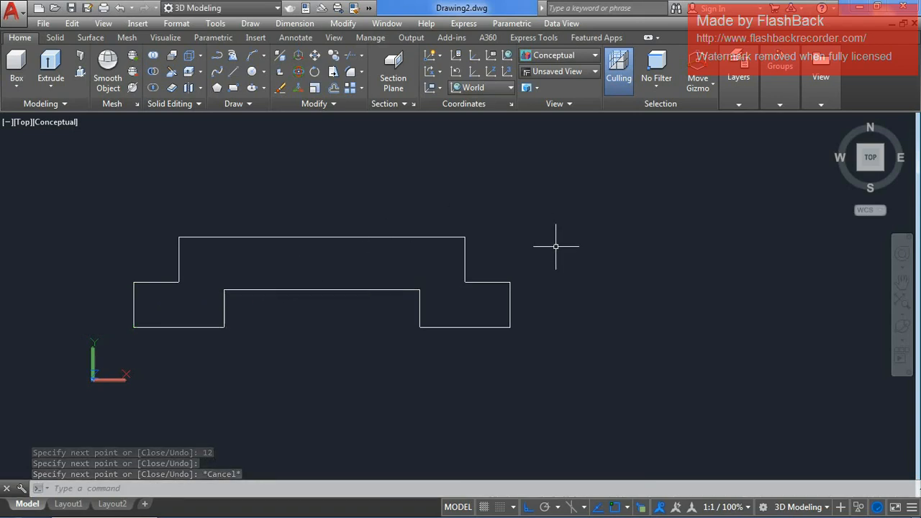
Convert all lines of the closed base profile into a region.
{"action": "type", "text": "REGION"}
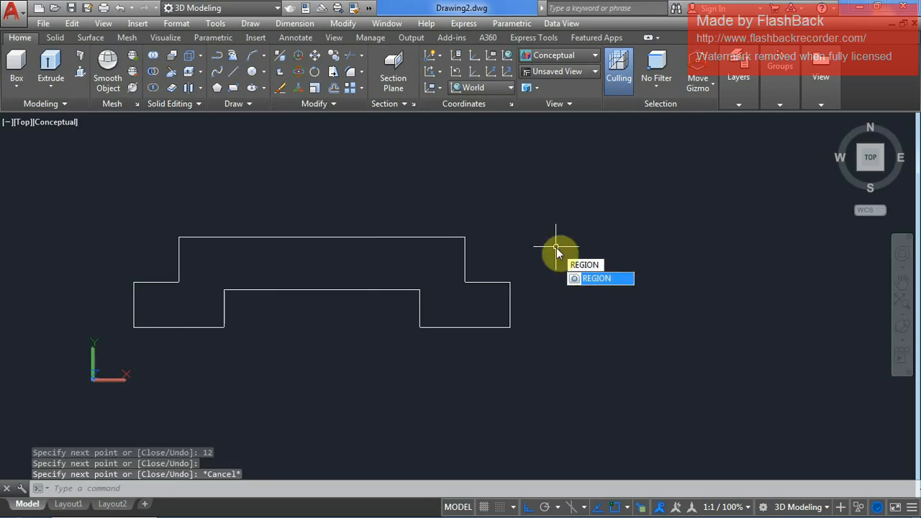
{"action": "key", "text": "Return"}
{"action": "mouse_move", "coordinate": [550, 186]}
{"action": "left_mouse_down"}
{"action": "mouse_move", "coordinate": [558, 304]}
{"action": "mouse_move", "coordinate": [345, 402]}
{"action": "mouse_move", "coordinate": [150, 382]}
{"action": "mouse_move", "coordinate": [100, 259]}
{"action": "mouse_move", "coordinate": [169, 191]}
{"action": "mouse_move", "coordinate": [162, 197]}
{"action": "left_mouse_up"}
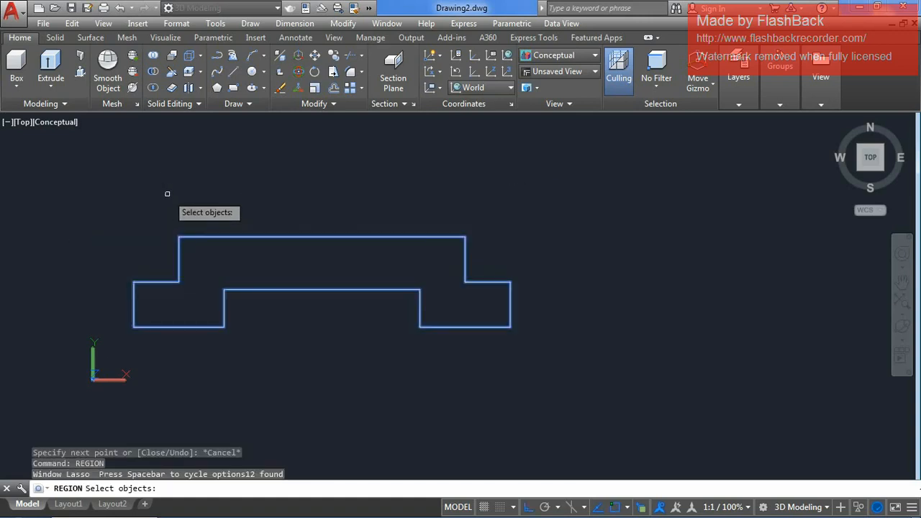
{"action": "key", "text": "Return"}
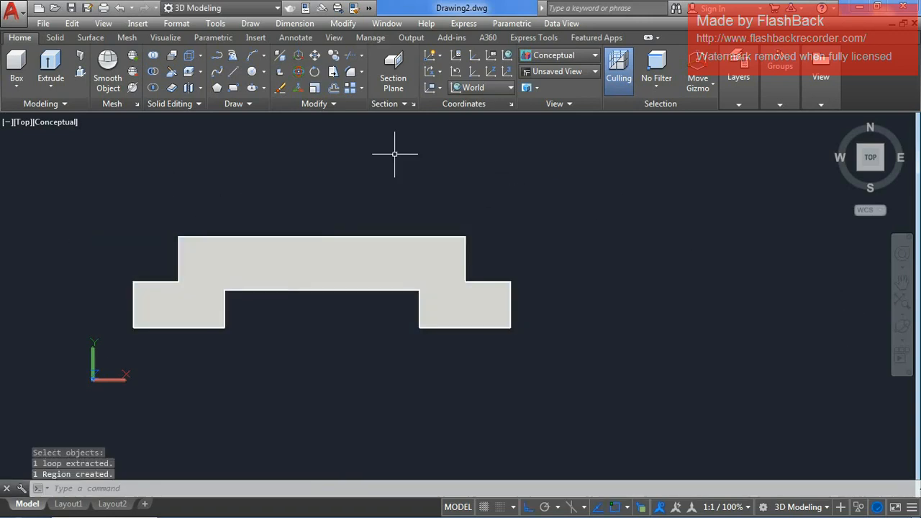
Extrude the base profile region to a height of 160.
{"action": "left_click", "coordinate": [61, 61]}
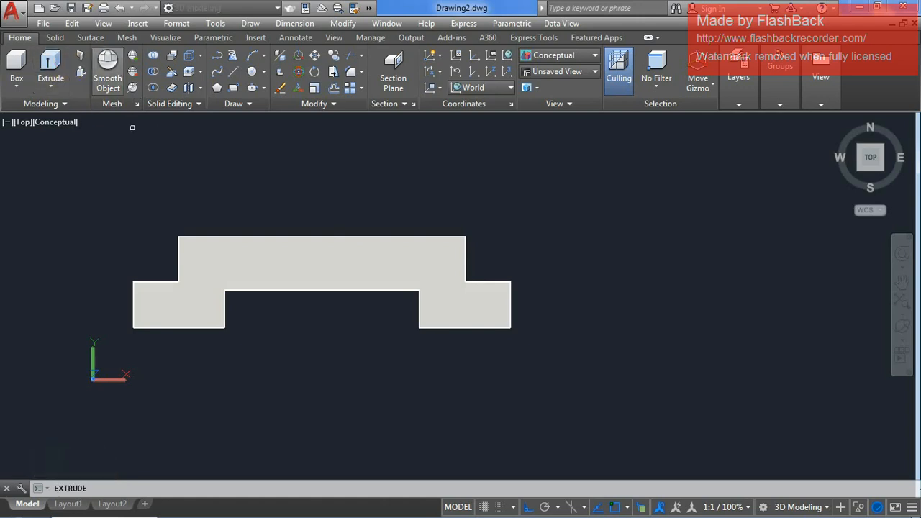
{"action": "left_click", "coordinate": [905, 328]}
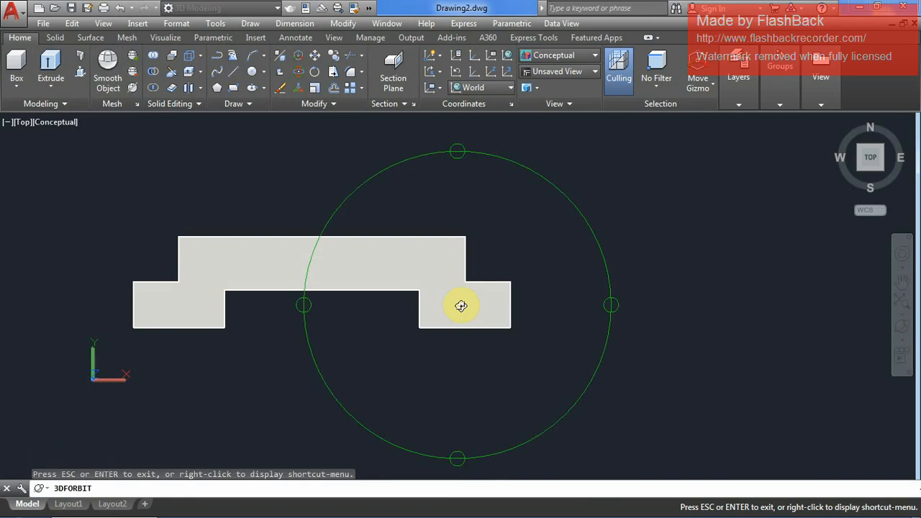
{"action": "left_click_drag", "start_coordinate": [551, 319], "coordinate": [372, 314]}
{"action": "key", "text": "Escape"}
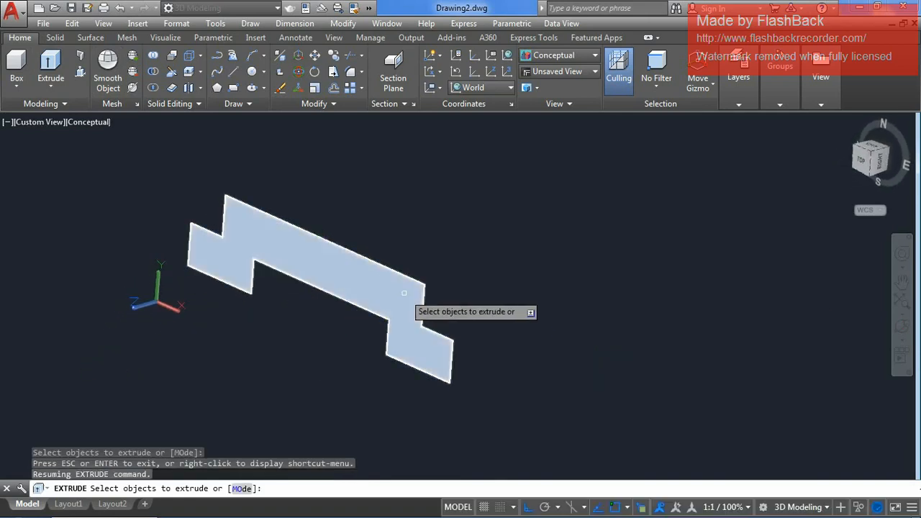
{"action": "left_click", "coordinate": [404, 293]}
{"action": "right_click", "coordinate": [546, 228]}
{"action": "left_click", "coordinate": [560, 233]}
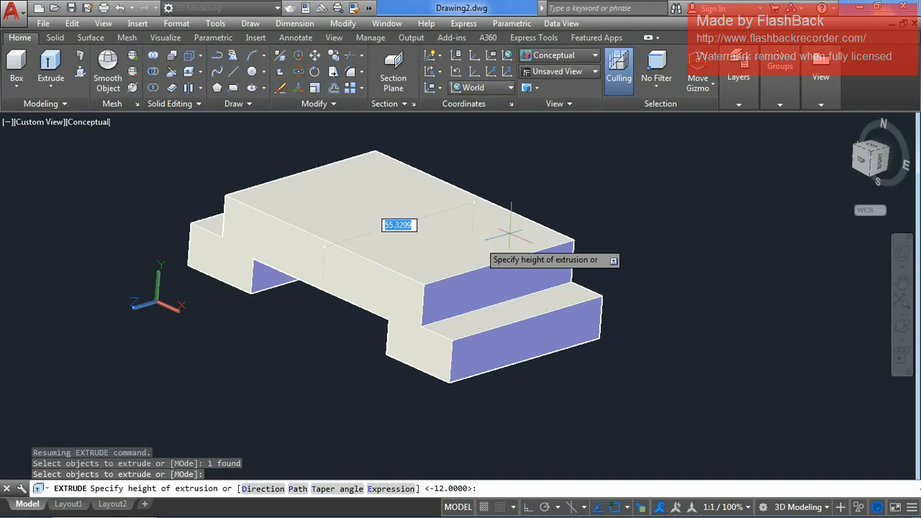
{"action": "type", "text": "160"}
{"action": "key", "text": "Return"}
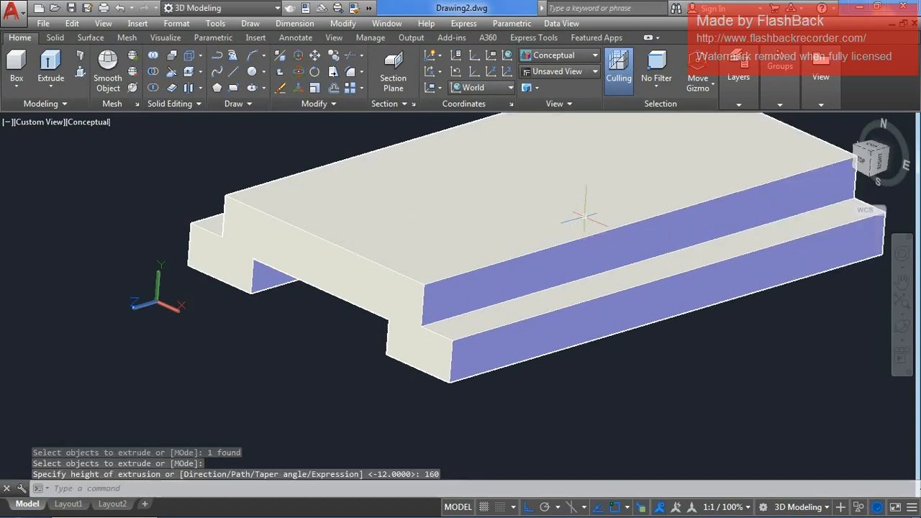
{"action": "scroll", "coordinate": [587, 223], "scroll_direction": "down", "scroll_amount": 4}
{"action": "key", "text": "Escape"}
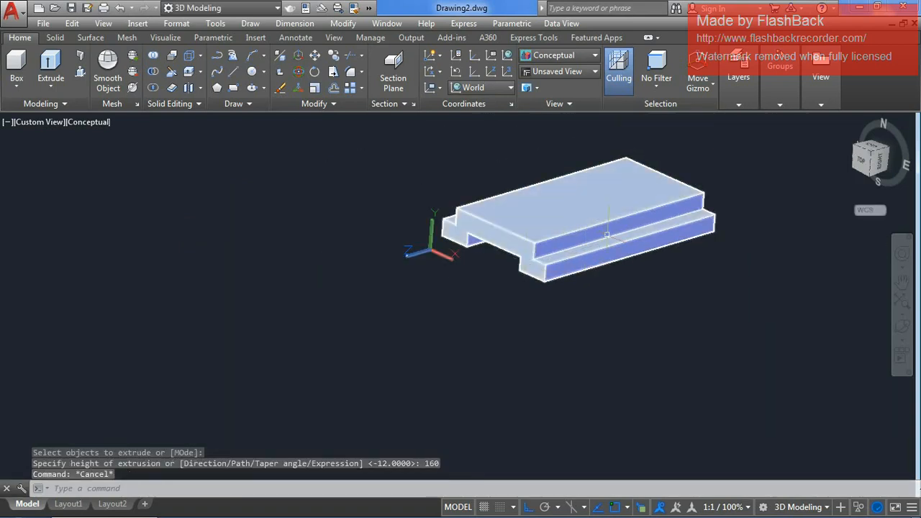
Define a three-point UCS at the base's near lower corner, with X along the long bottom edge and Y pointing up the side face.
{"action": "middle_click_drag", "start_coordinate": [607, 235], "coordinate": [315, 254]}
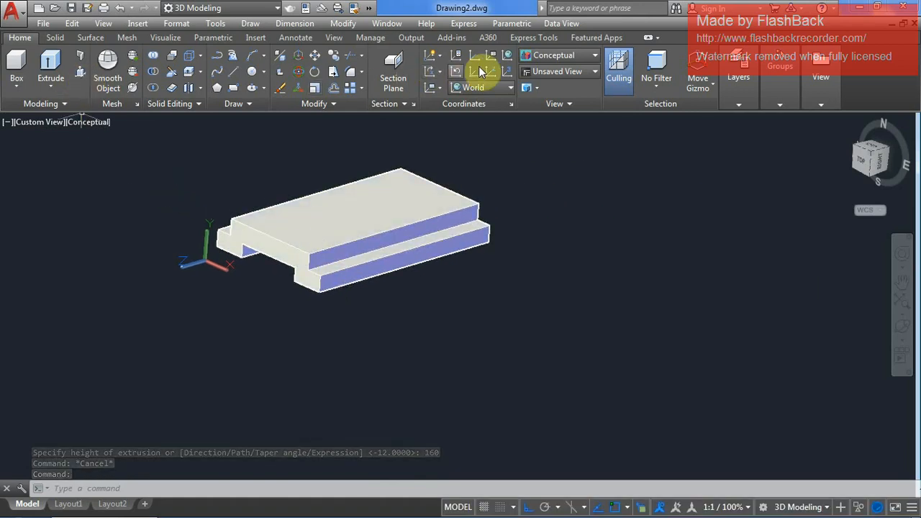
{"action": "left_click", "coordinate": [508, 73]}
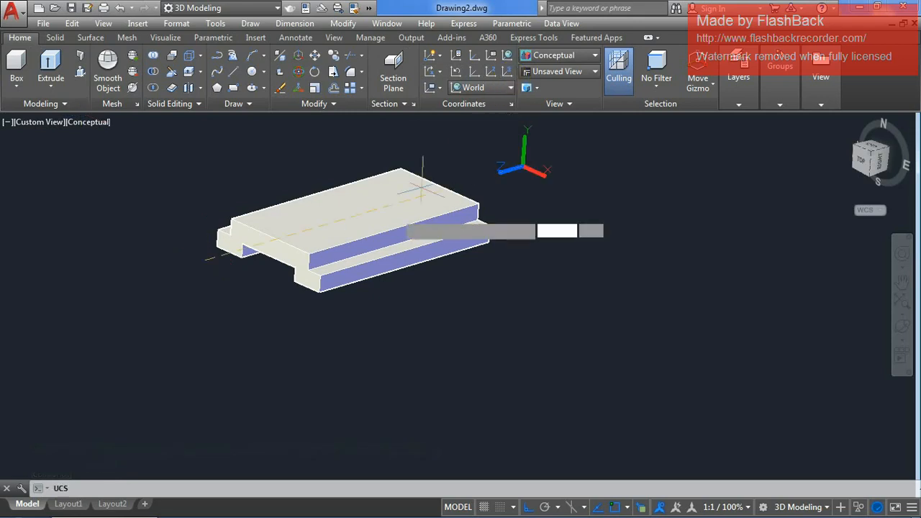
{"action": "left_click", "coordinate": [319, 290]}
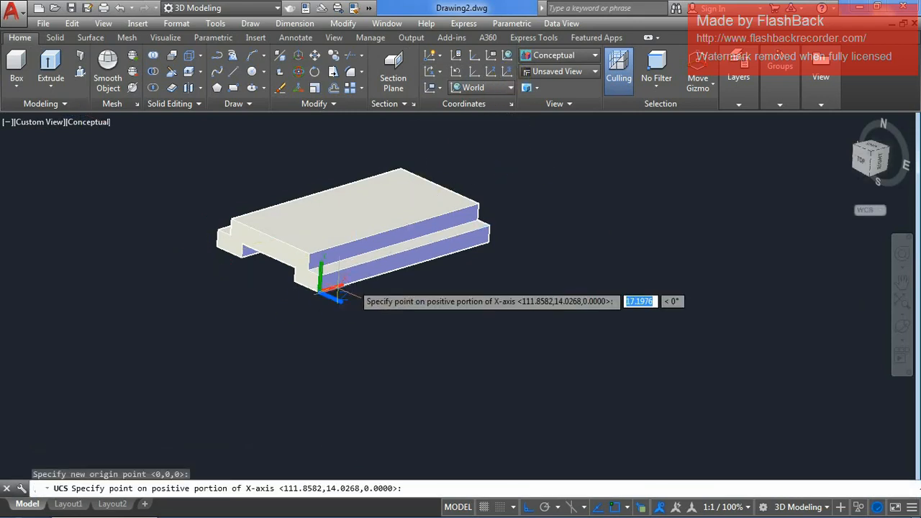
{"action": "left_click", "coordinate": [480, 247]}
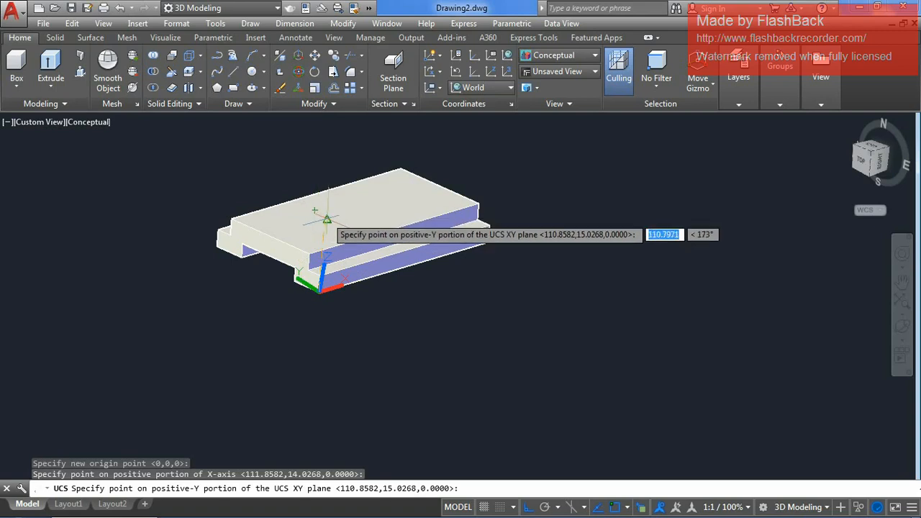
{"action": "left_click", "coordinate": [318, 283]}
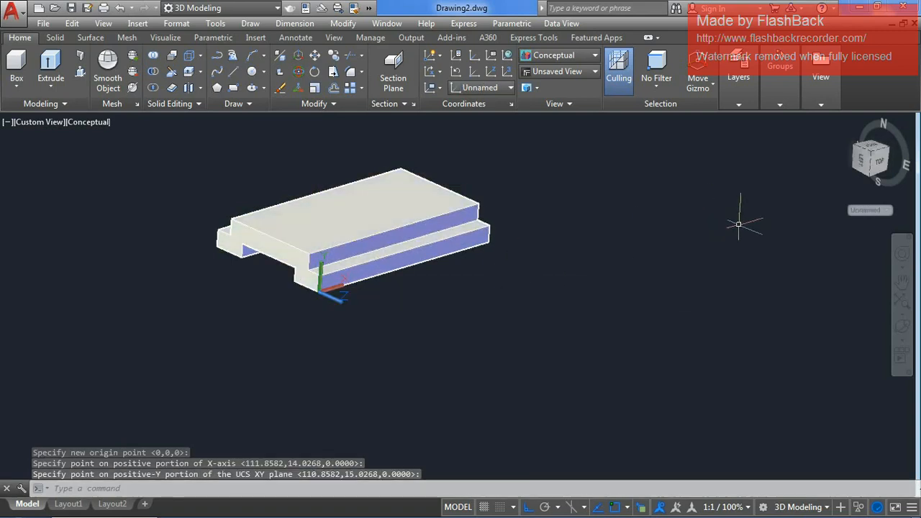
Draw two concentric circles of radius 30 and 15 in empty space beside the base, on the current UCS plane.
{"action": "middle_click_drag", "start_coordinate": [738, 225], "coordinate": [661, 264]}
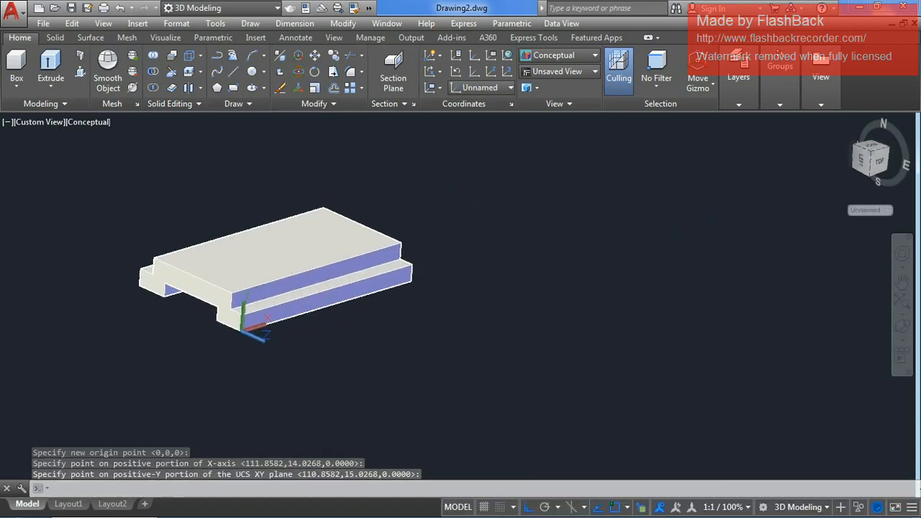
{"action": "left_click", "coordinate": [253, 73]}
{"action": "left_click", "coordinate": [581, 217]}
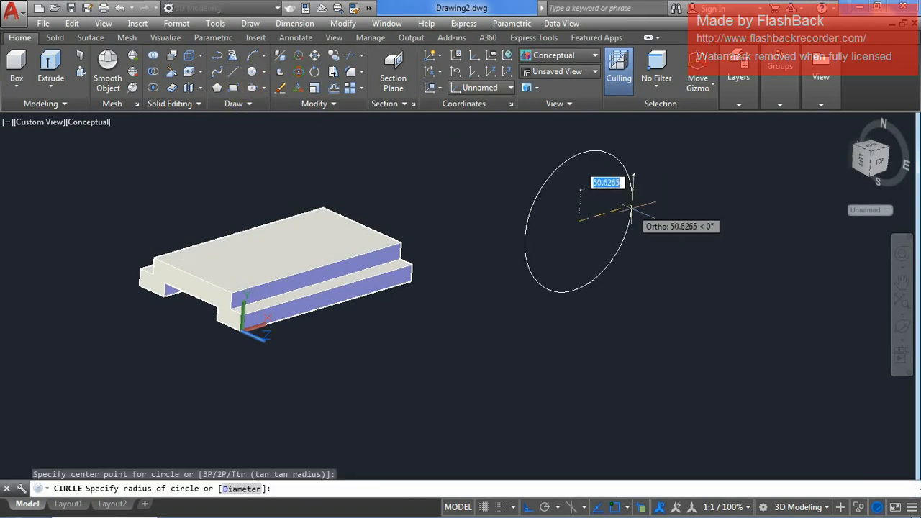
{"action": "type", "text": "30"}
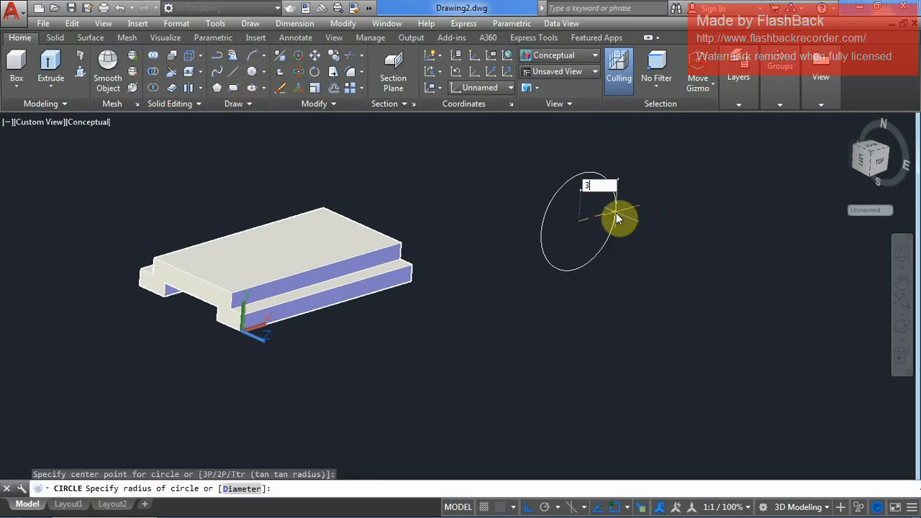
{"action": "key", "text": "Return"}
{"action": "left_click", "coordinate": [244, 71]}
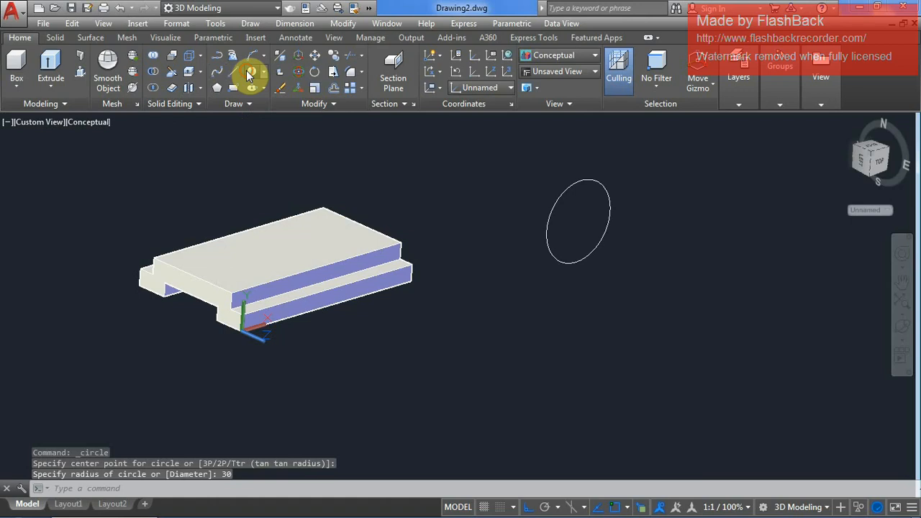
{"action": "left_click", "coordinate": [577, 220]}
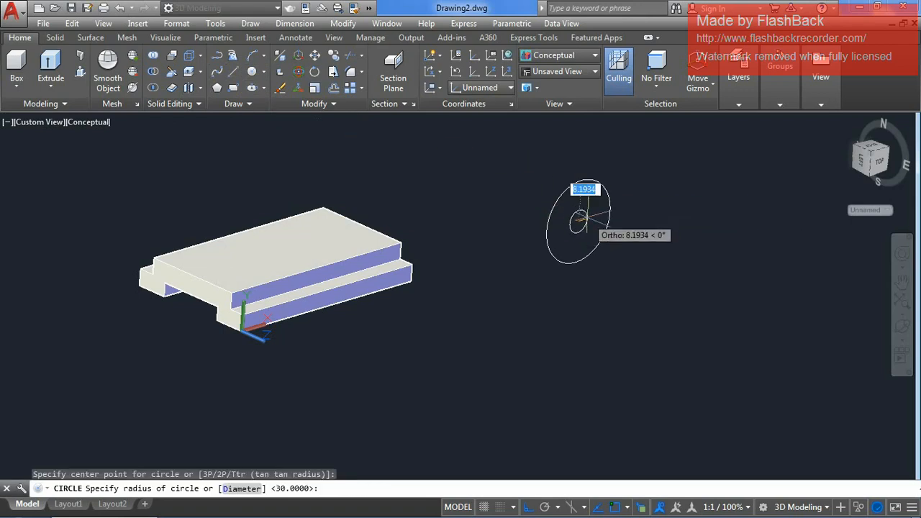
{"action": "type", "text": "15"}
{"action": "key", "text": "Return"}
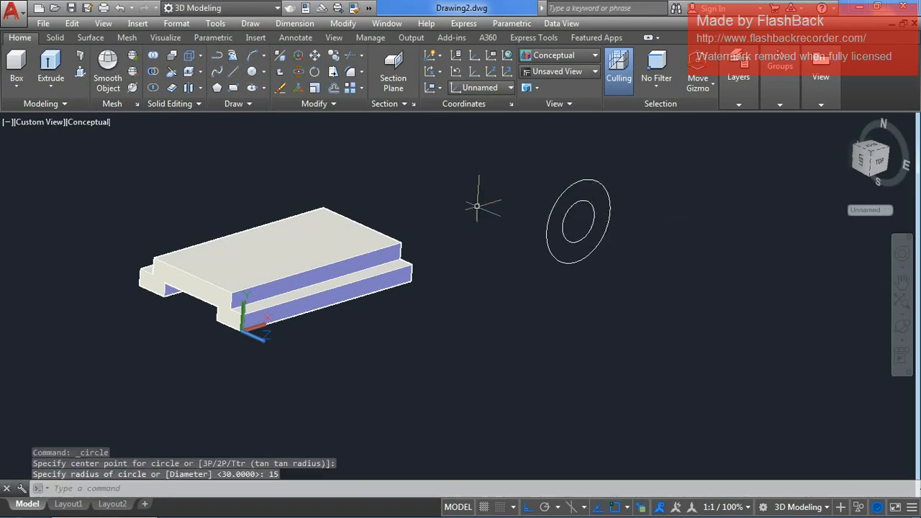
Draw a 42-unit line straight down from the left quadrant of the outer circle.
{"action": "left_click", "coordinate": [233, 71]}
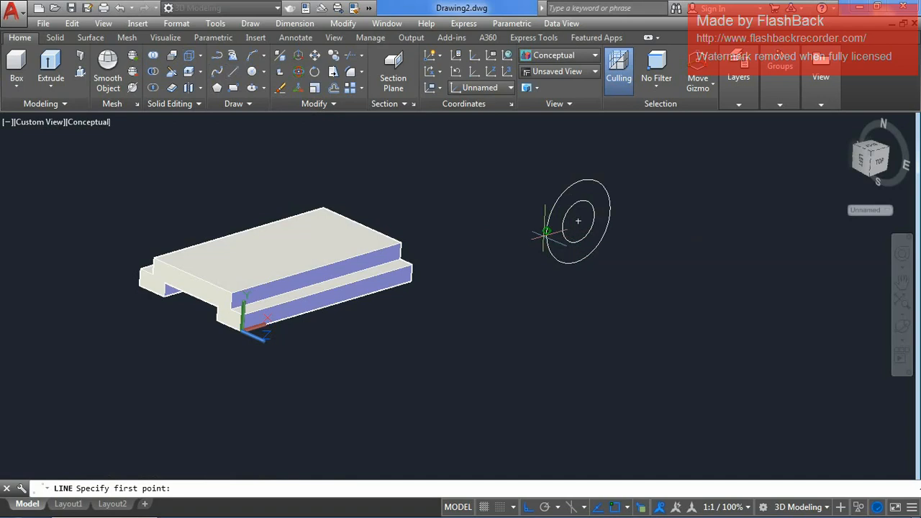
{"action": "left_click", "coordinate": [546, 232]}
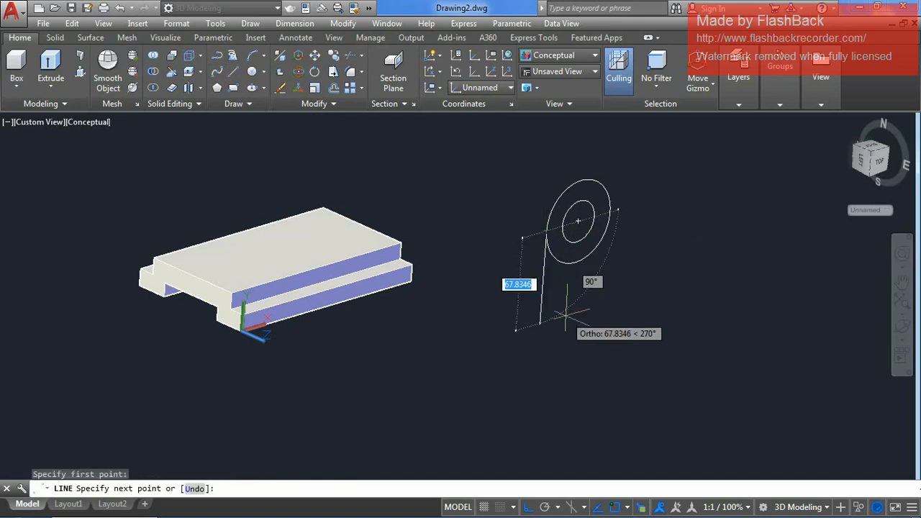
{"action": "type", "text": "42"}
{"action": "key", "text": "Return"}
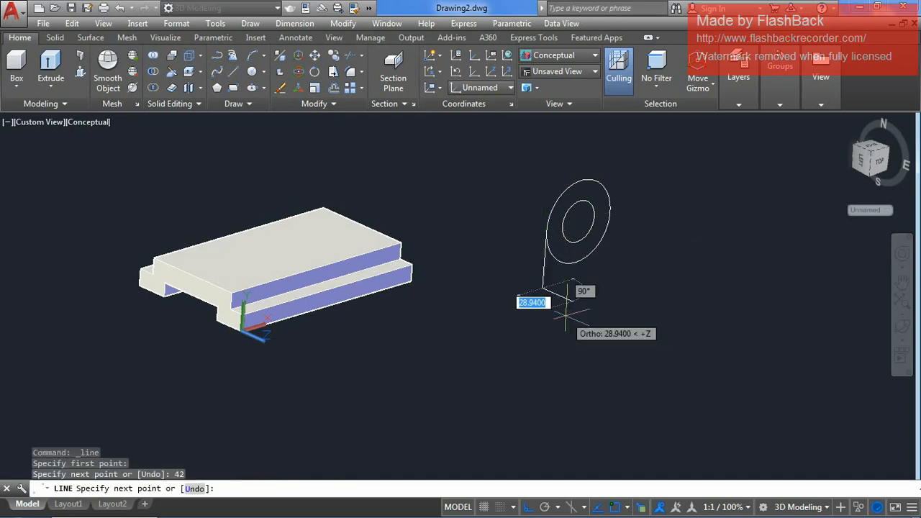
{"action": "key", "text": "Escape"}
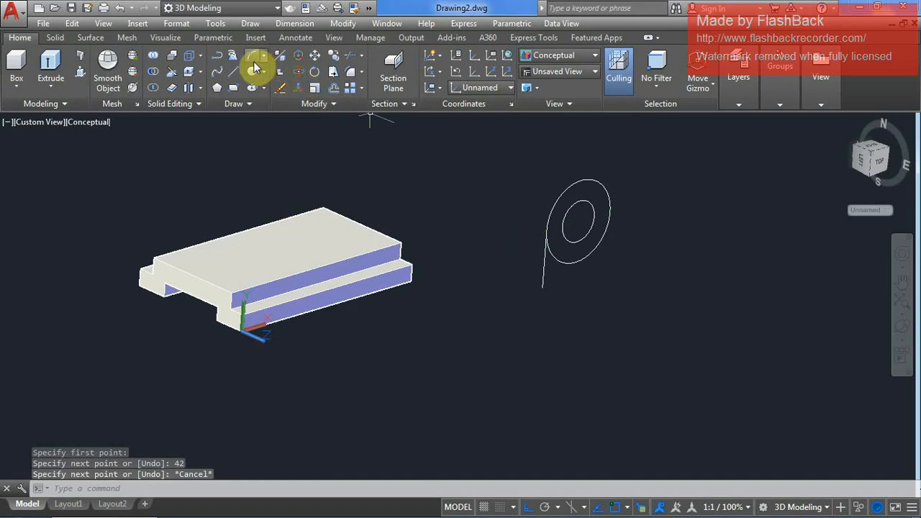
Draw a 42-unit line down from the outer circle's right quadrant and join its lower end to the left line's end.
{"action": "left_click", "coordinate": [233, 72]}
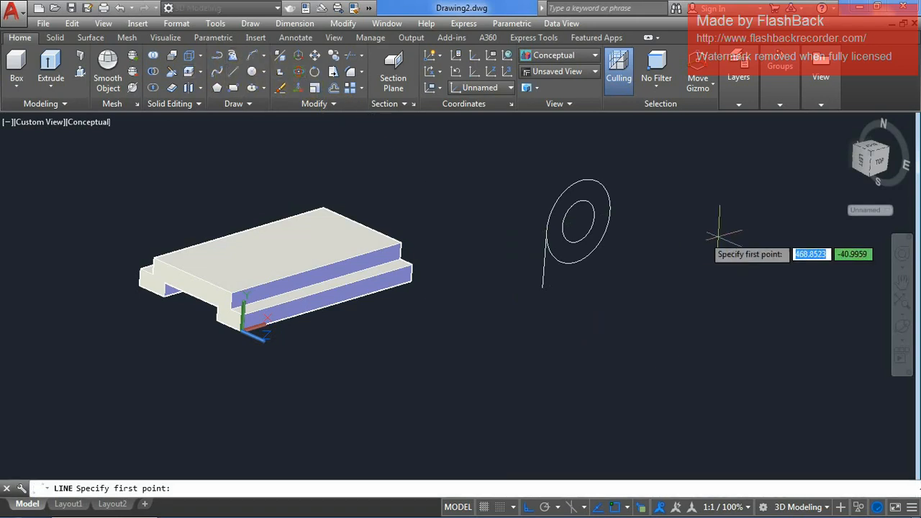
{"action": "left_click", "coordinate": [610, 213]}
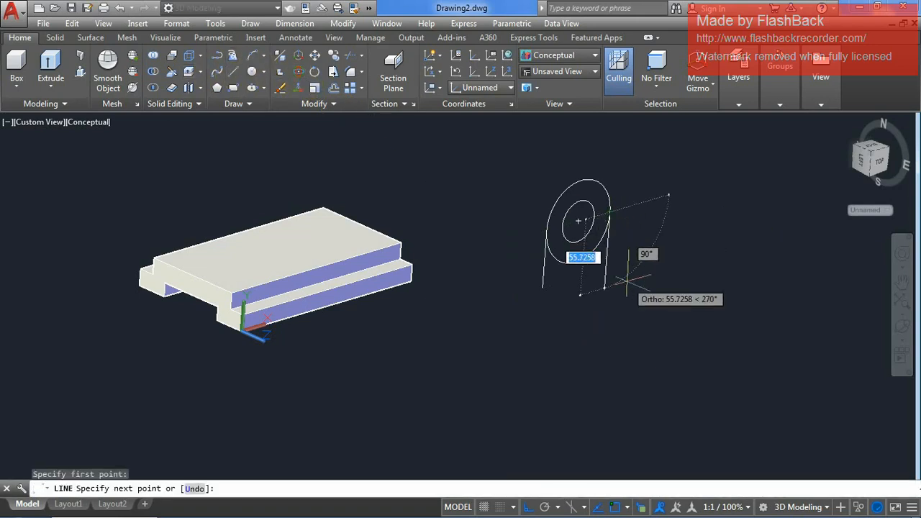
{"action": "type", "text": "42"}
{"action": "key", "text": "Return"}
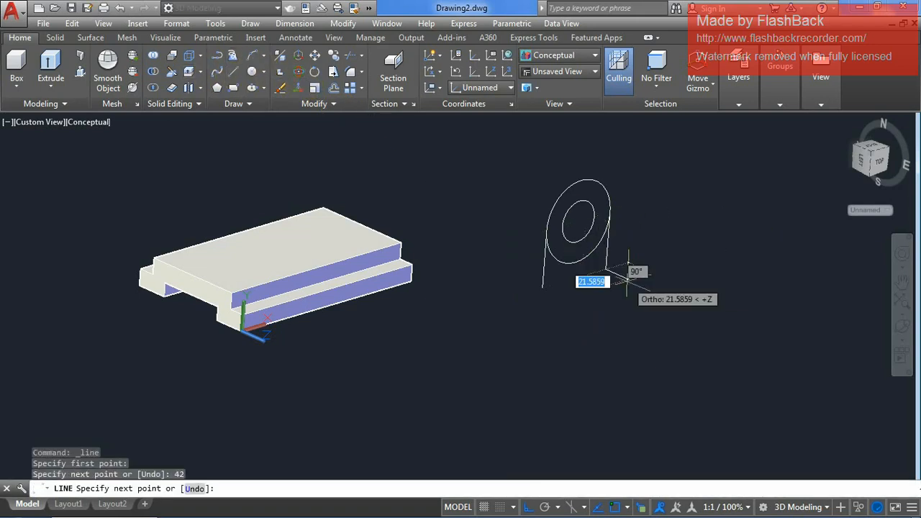
{"action": "left_click", "coordinate": [541, 288]}
{"action": "key", "text": "Escape"}
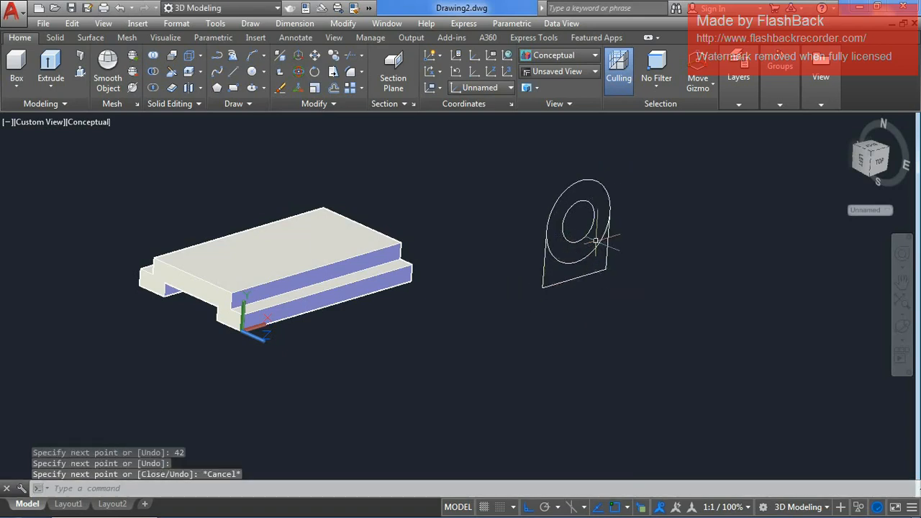
Trim away the outer circle's lower arc, using the two vertical lines as cutting edges.
{"action": "left_click", "coordinate": [351, 71]}
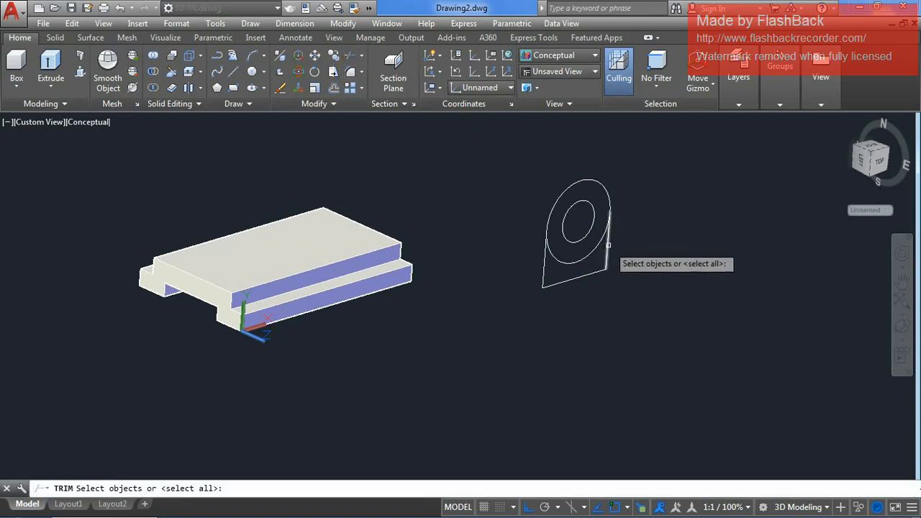
{"action": "left_click", "coordinate": [608, 246]}
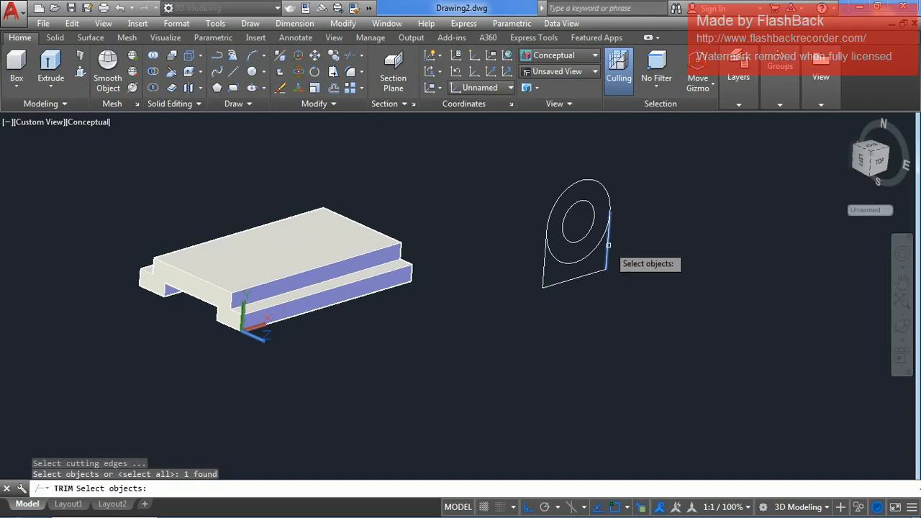
{"action": "left_click", "coordinate": [546, 262]}
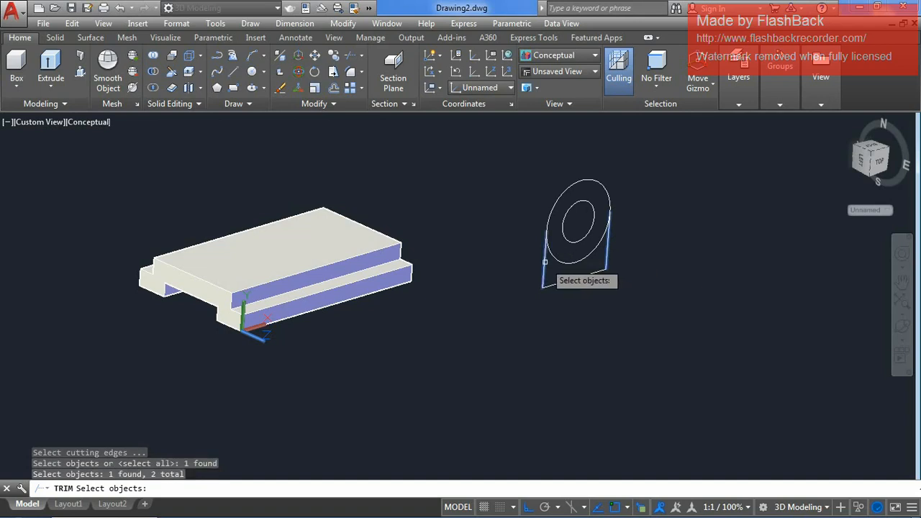
{"action": "key", "text": "Return"}
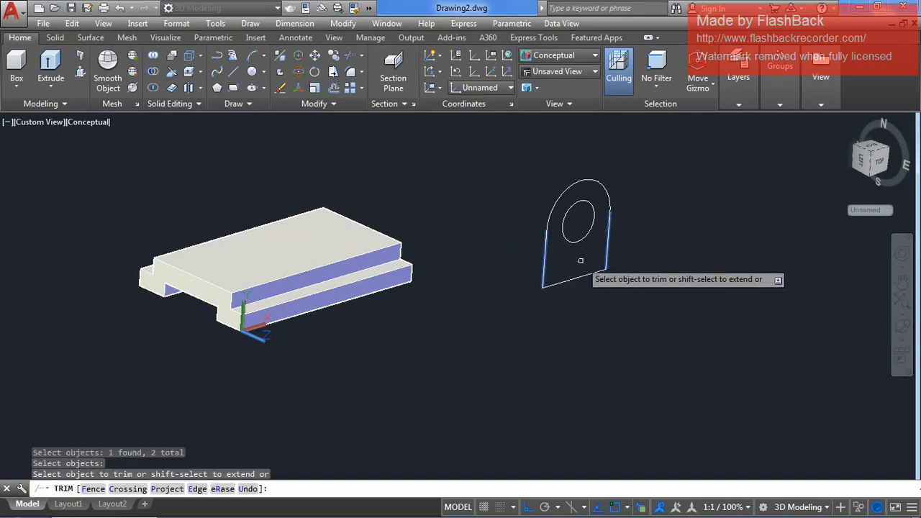
{"action": "key", "text": "Escape"}
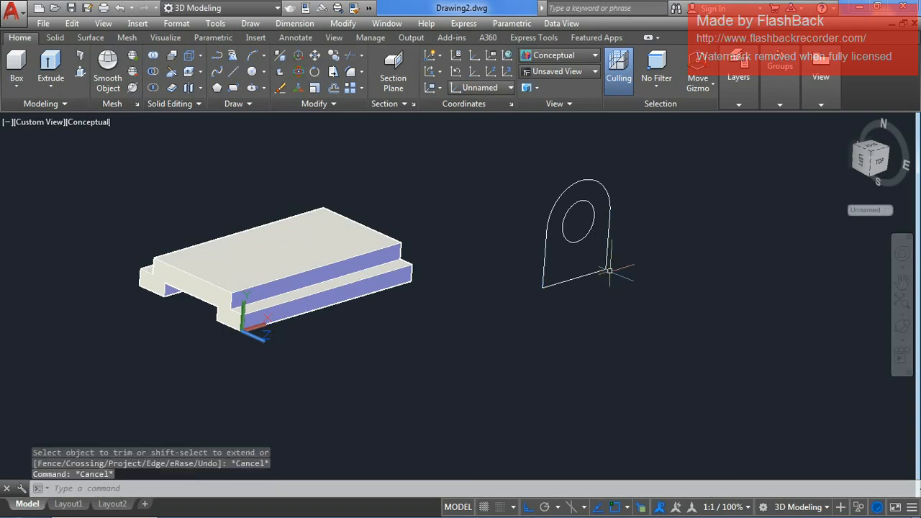
Convert the upright's outer outline, made of the arc, two side lines and bottom line, into a region.
{"action": "type", "text": "REGION"}
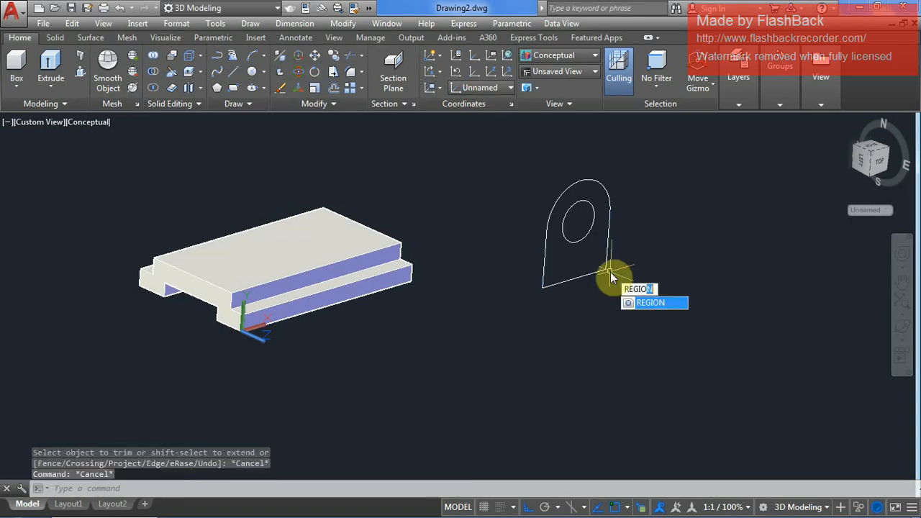
{"action": "key", "text": "Return"}
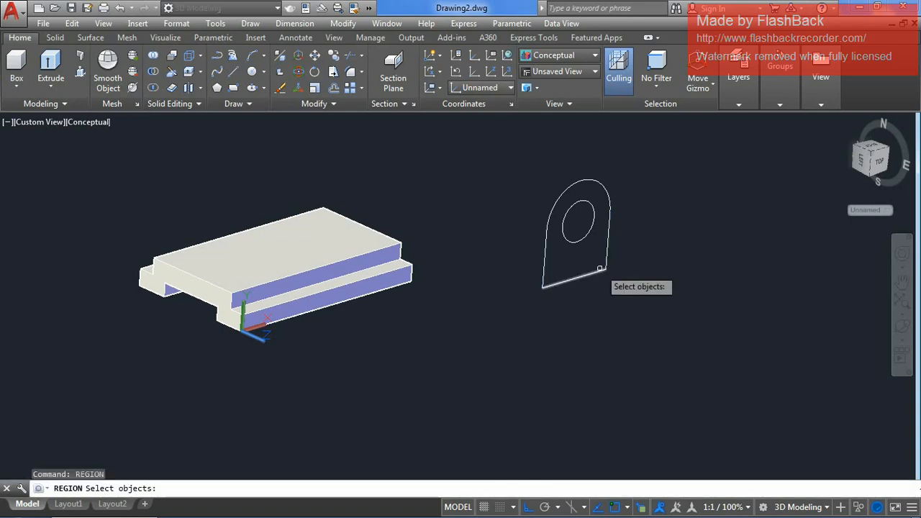
{"action": "left_click", "coordinate": [609, 271]}
{"action": "left_click", "coordinate": [606, 252]}
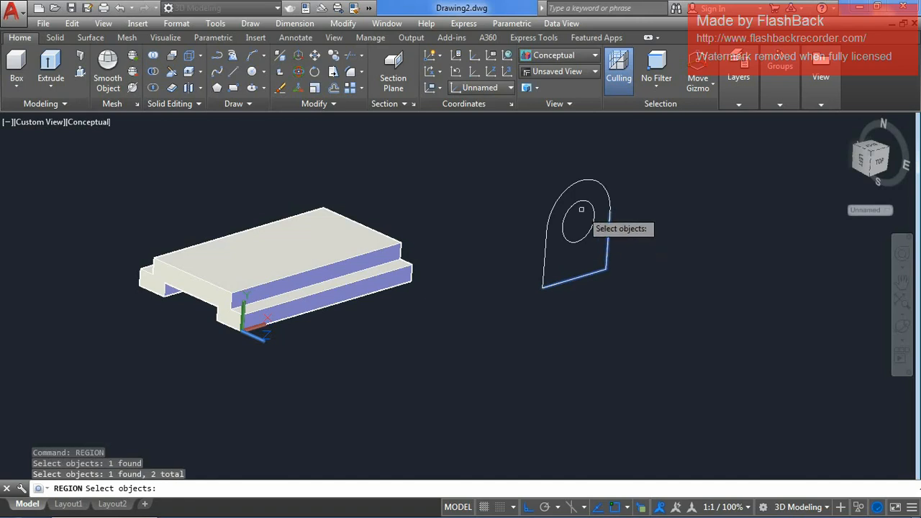
{"action": "left_click", "coordinate": [567, 189]}
{"action": "left_click", "coordinate": [546, 249]}
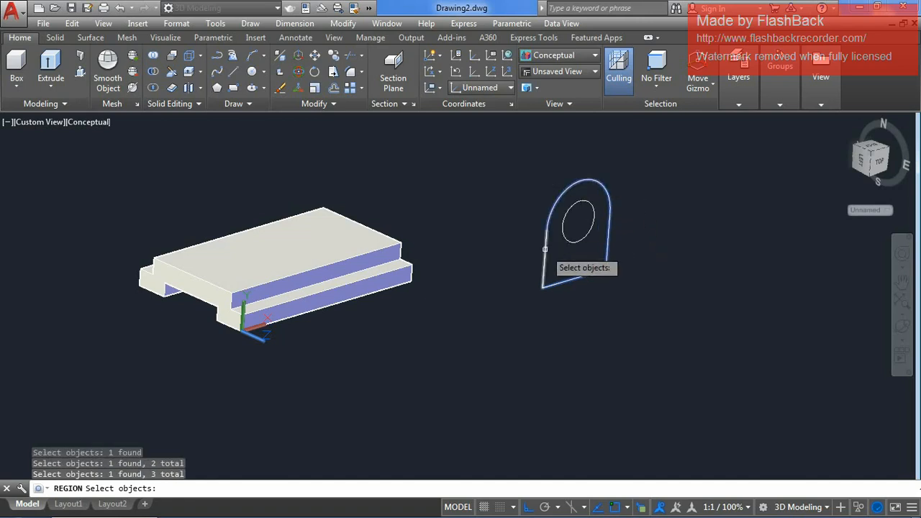
{"action": "key", "text": "Return"}
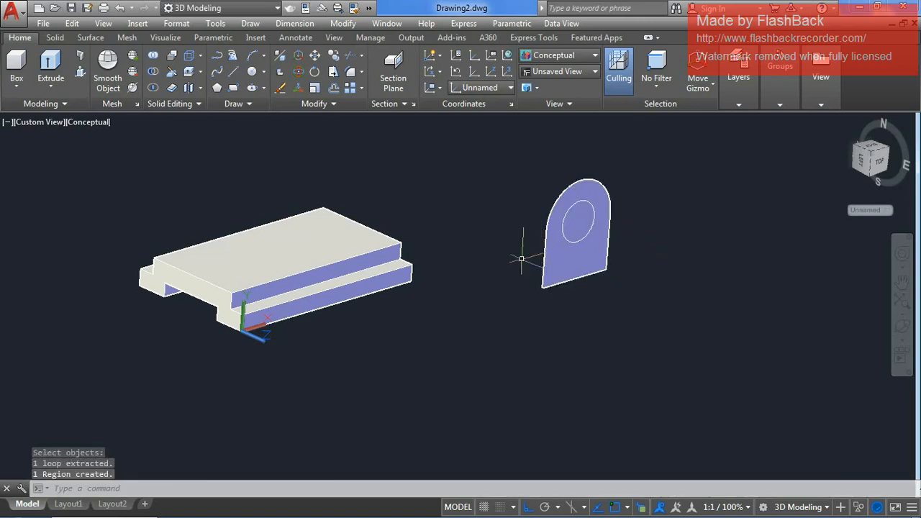
Extrude the rounded upright region backward to a height of 76.
{"action": "left_click", "coordinate": [50, 65]}
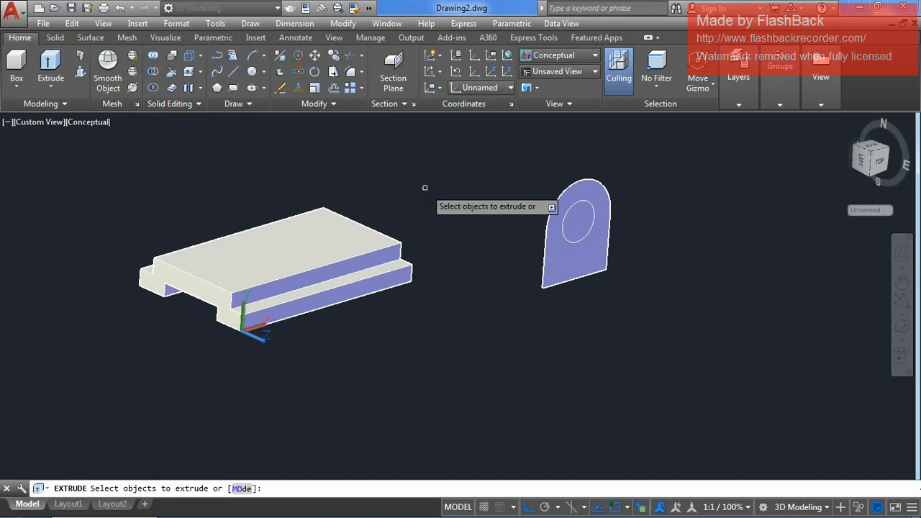
{"action": "left_click", "coordinate": [557, 259]}
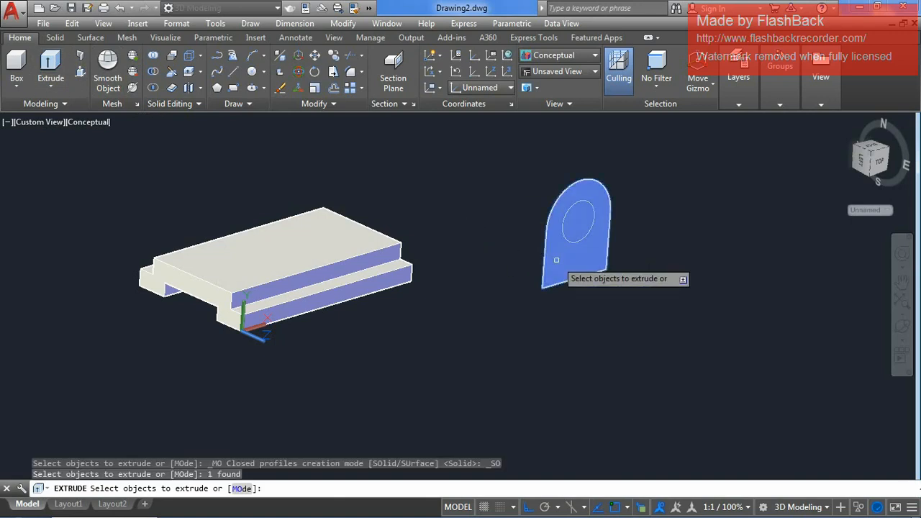
{"action": "right_click", "coordinate": [496, 216]}
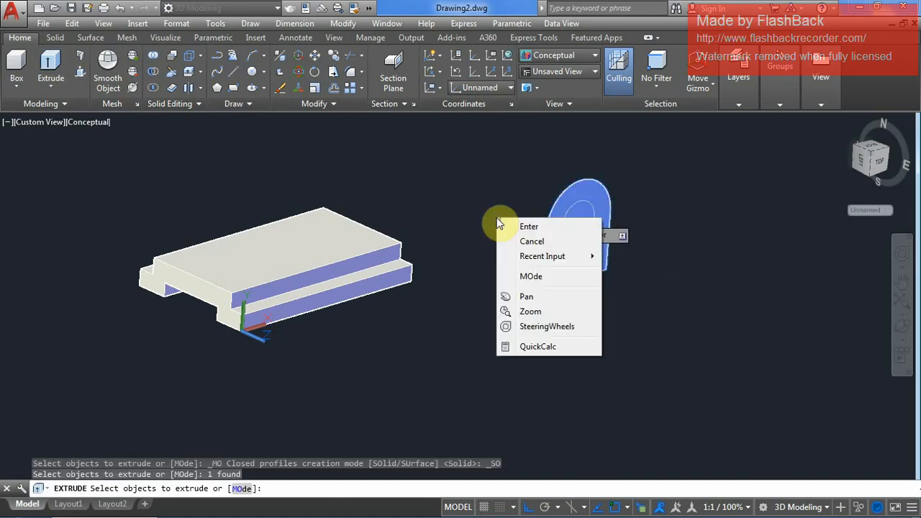
{"action": "left_click", "coordinate": [529, 228]}
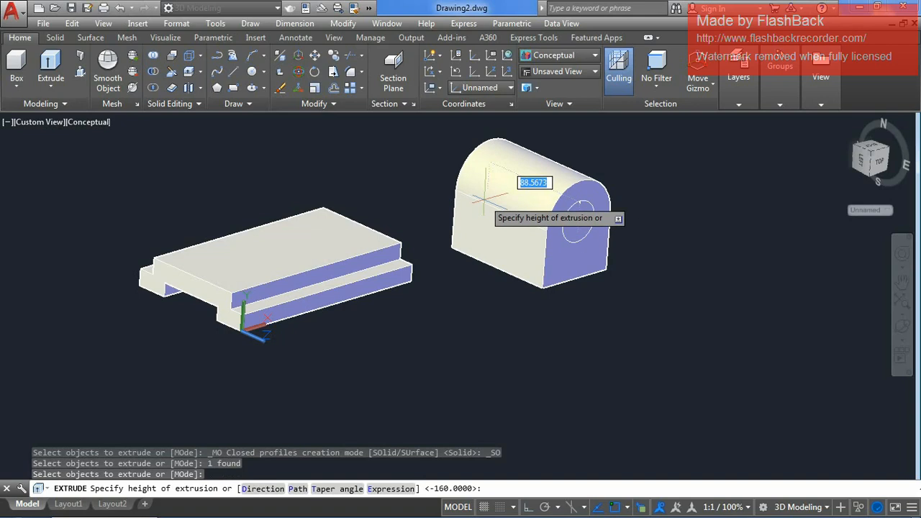
{"action": "type", "text": "76"}
{"action": "key", "text": "Return"}
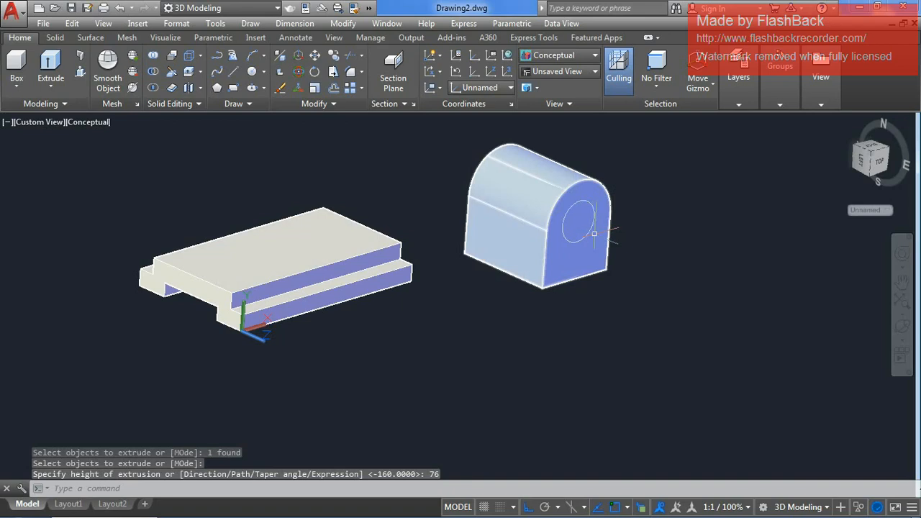
Extrude the inner circle backward about 134 units, through and beyond the upright's rear face.
{"action": "left_click", "coordinate": [55, 69]}
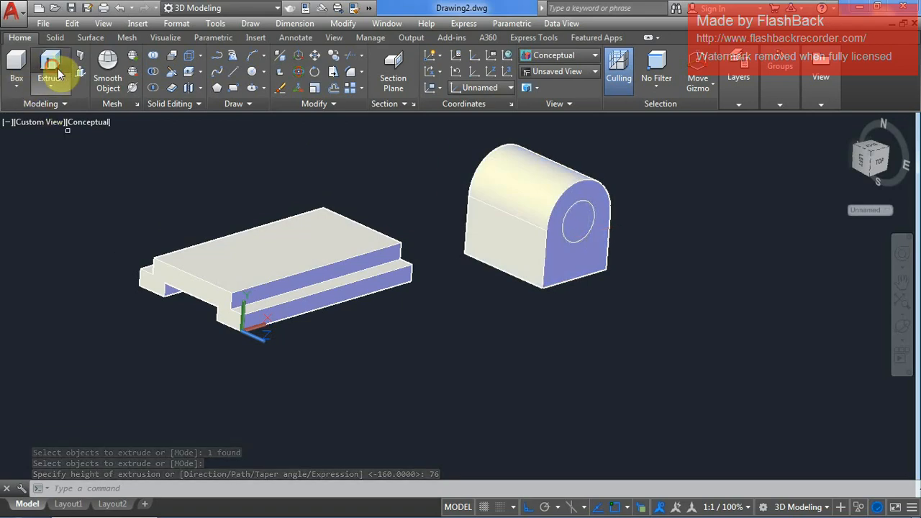
{"action": "left_click", "coordinate": [576, 205]}
{"action": "right_click", "coordinate": [682, 192]}
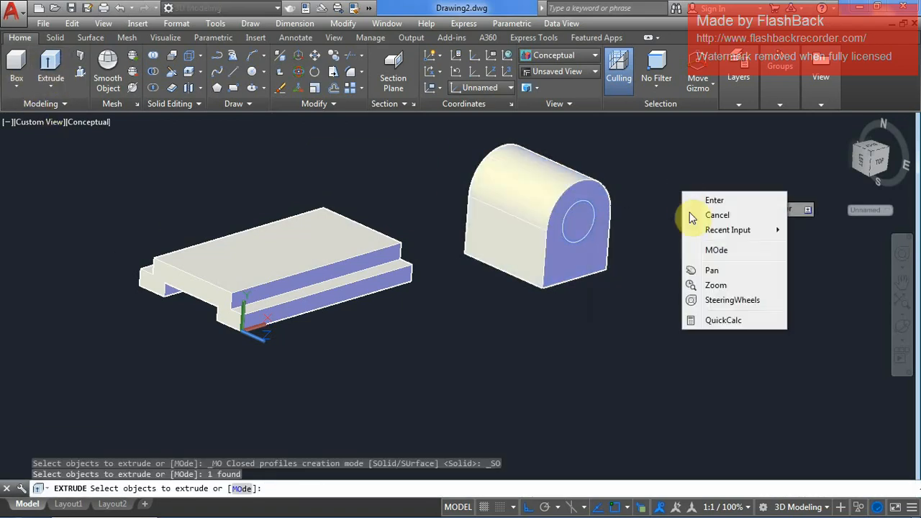
{"action": "left_click", "coordinate": [711, 202]}
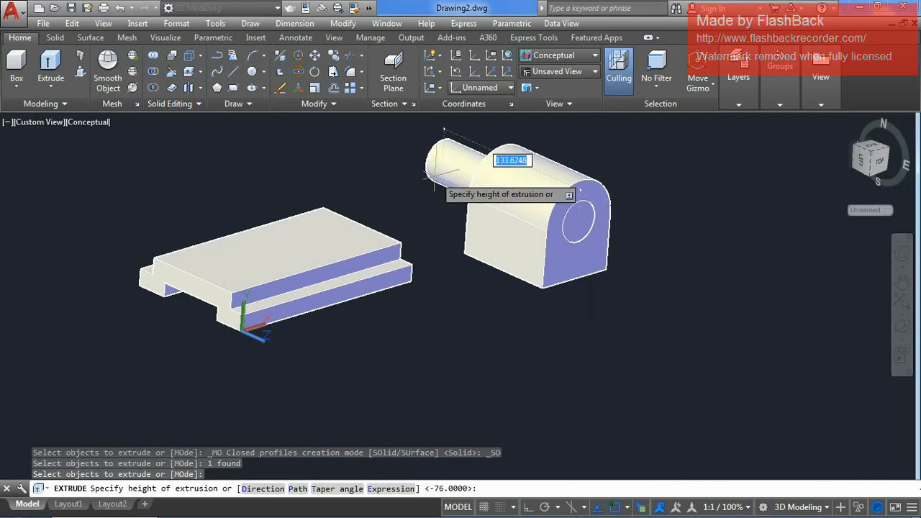
Subtract the long cylinder from the rounded upright to cut its through hole.
{"action": "left_click", "coordinate": [157, 71]}
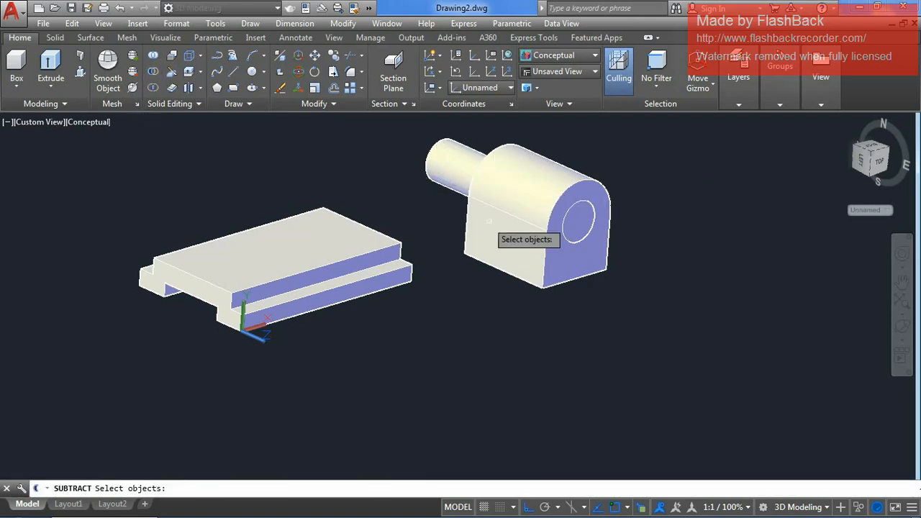
{"action": "left_click", "coordinate": [527, 246]}
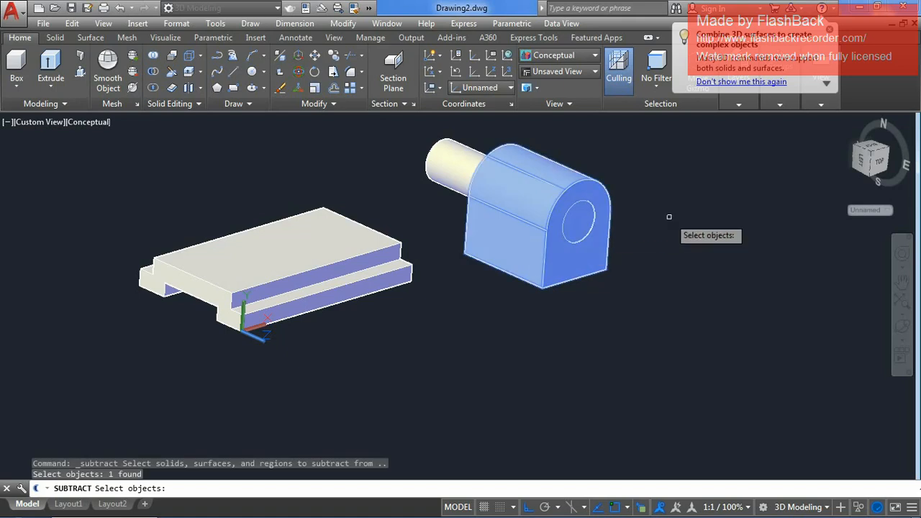
{"action": "key", "text": "Return"}
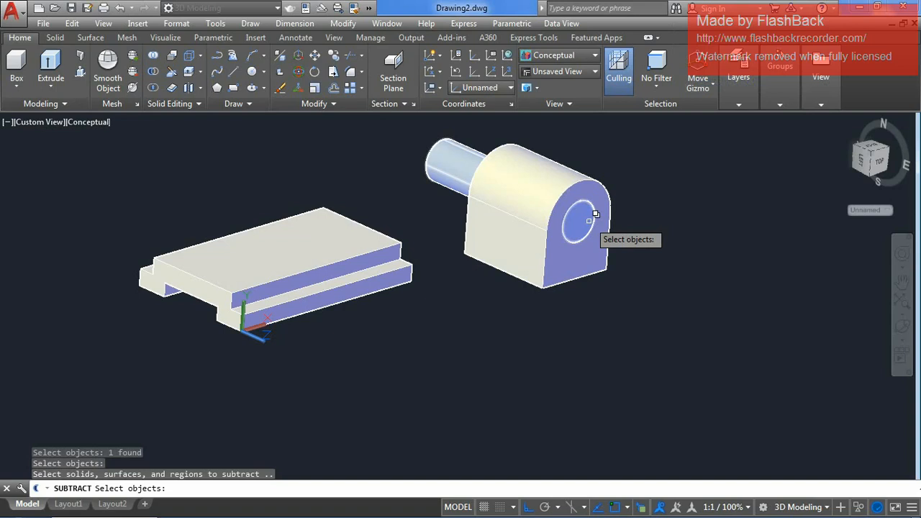
{"action": "left_click", "coordinate": [595, 214]}
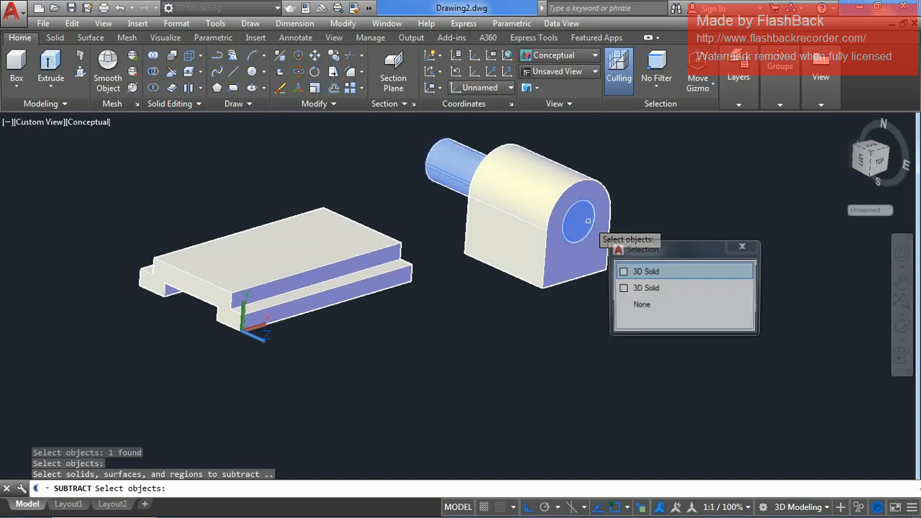
{"action": "left_click", "coordinate": [673, 268]}
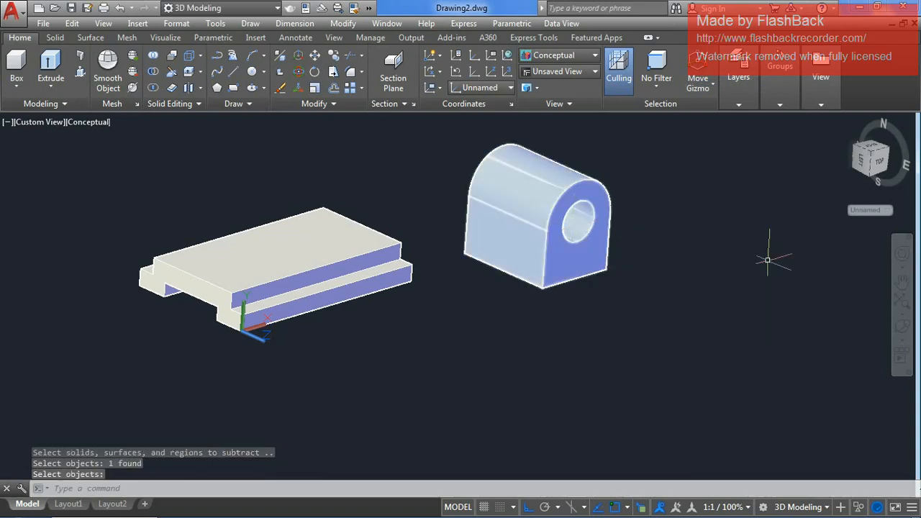
Move the upright by its front lower outer corner onto the matching top corner at the far end of the base.
{"action": "left_click", "coordinate": [904, 329]}
{"action": "left_click_drag", "start_coordinate": [669, 311], "coordinate": [501, 275]}
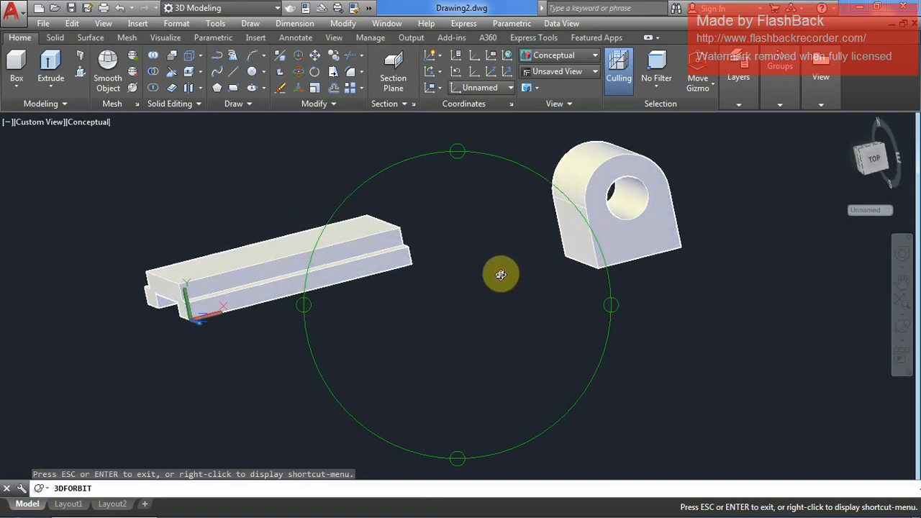
{"action": "key", "text": "Escape"}
{"action": "key", "text": "Escape"}
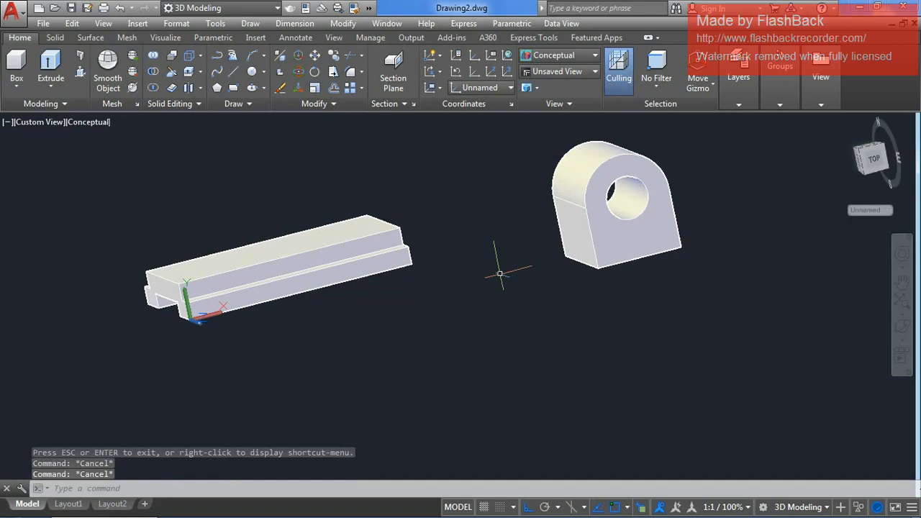
{"action": "type", "text": "mov"}
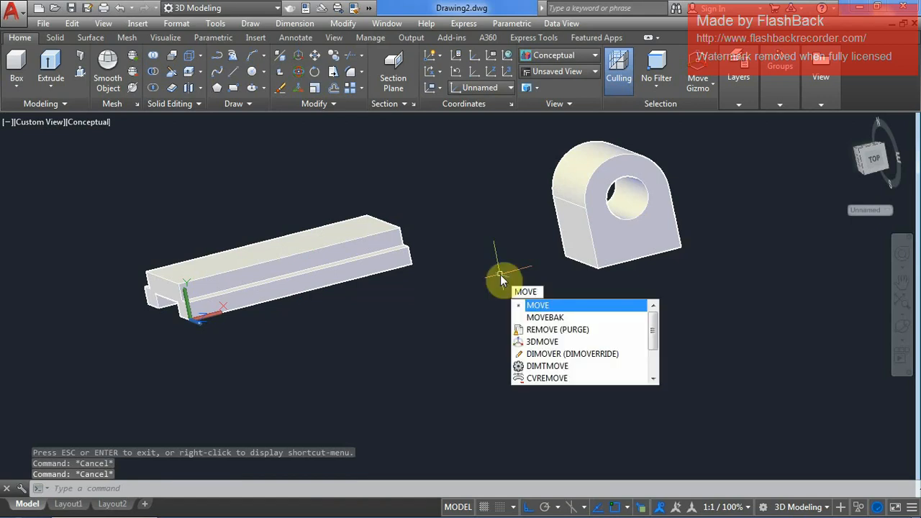
{"action": "key", "text": "Return"}
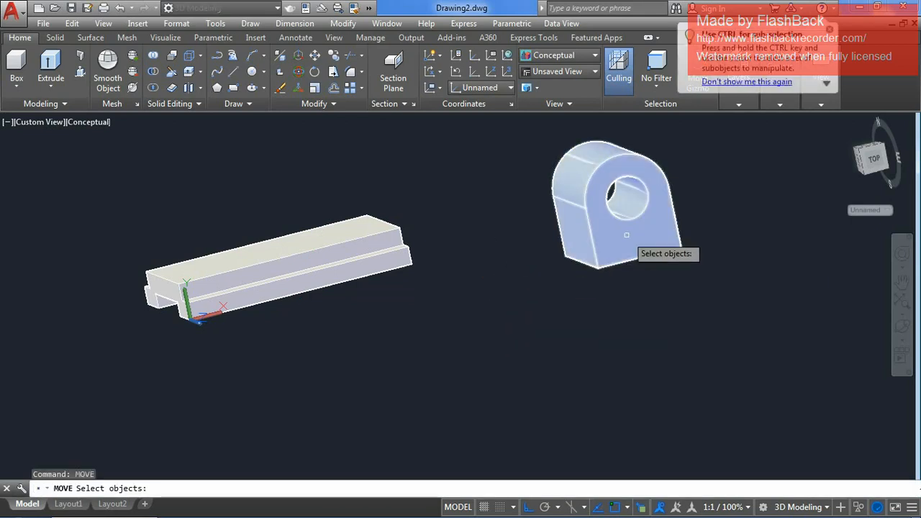
{"action": "left_click", "coordinate": [624, 232]}
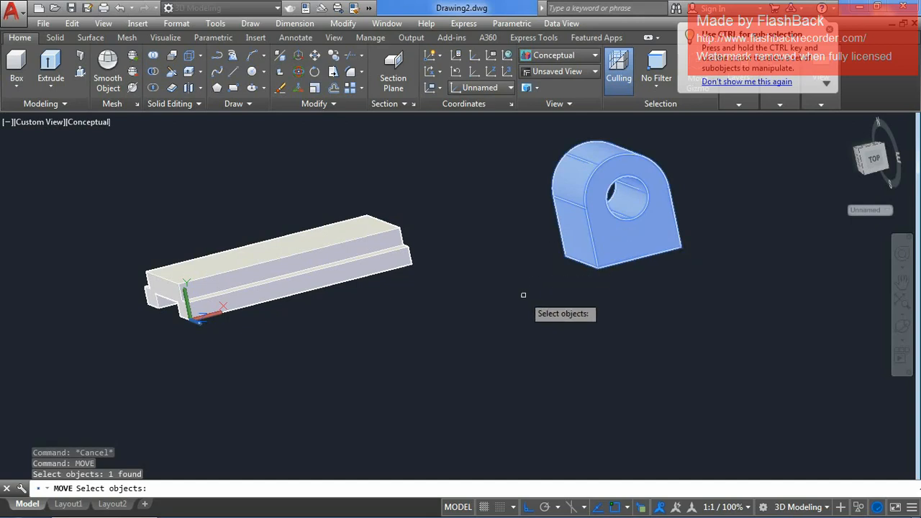
{"action": "key", "text": "Return"}
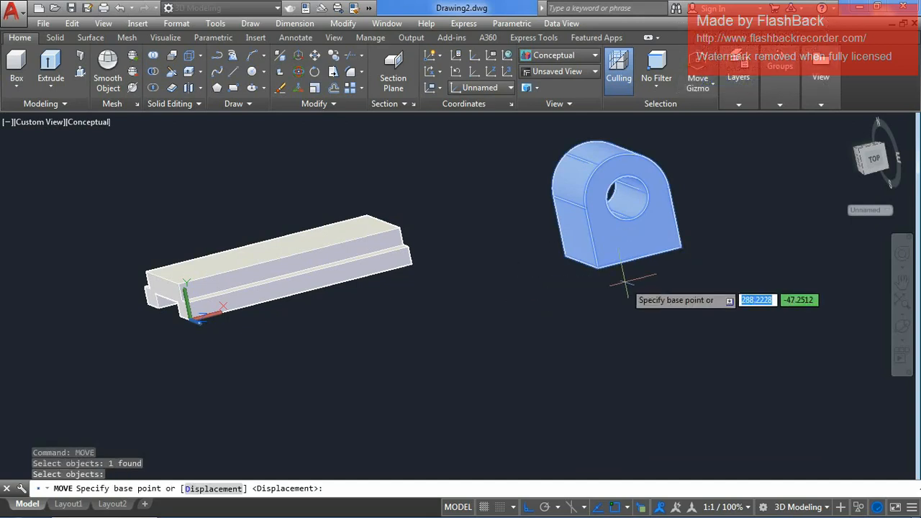
{"action": "left_click", "coordinate": [679, 247]}
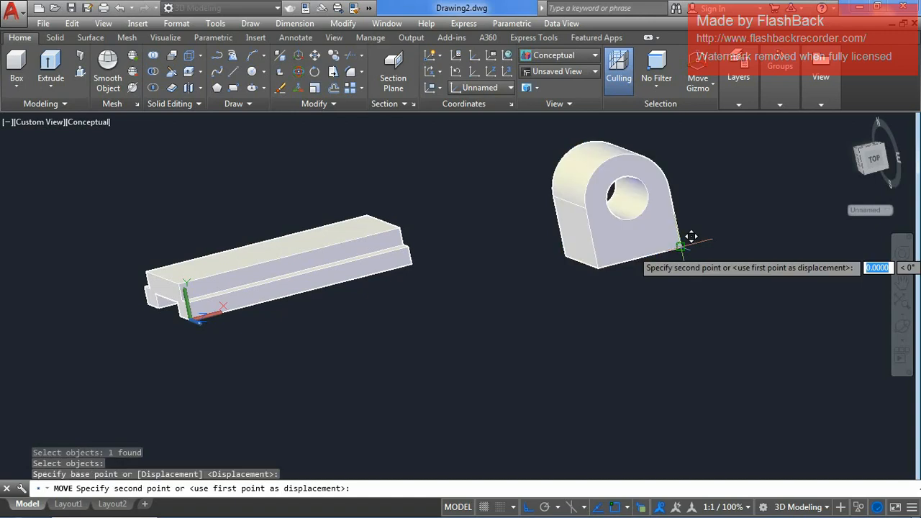
{"action": "left_click", "coordinate": [411, 218]}
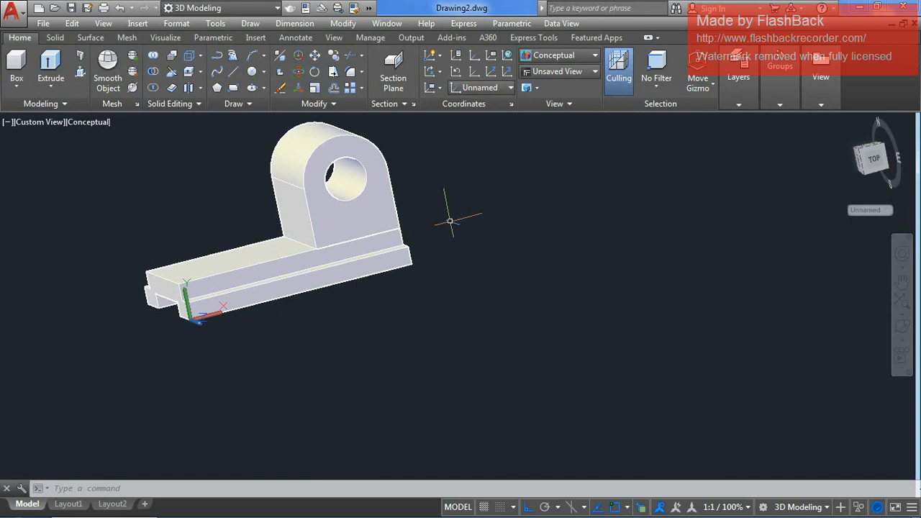
Draw a right triangle with lines beside the bracket, using a 100 base and a 42 vertical side, closed by a sloping line.
{"action": "left_click", "coordinate": [232, 72]}
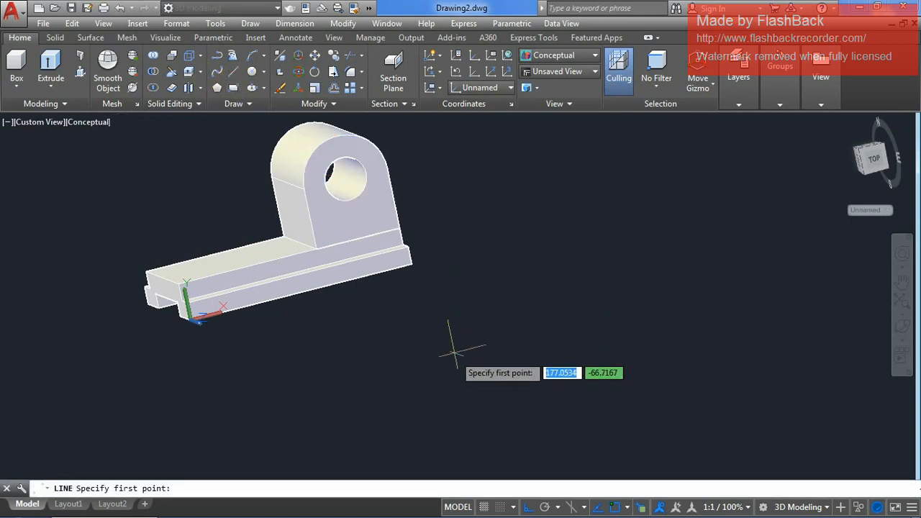
{"action": "left_click", "coordinate": [550, 343]}
{"action": "type", "text": "100"}
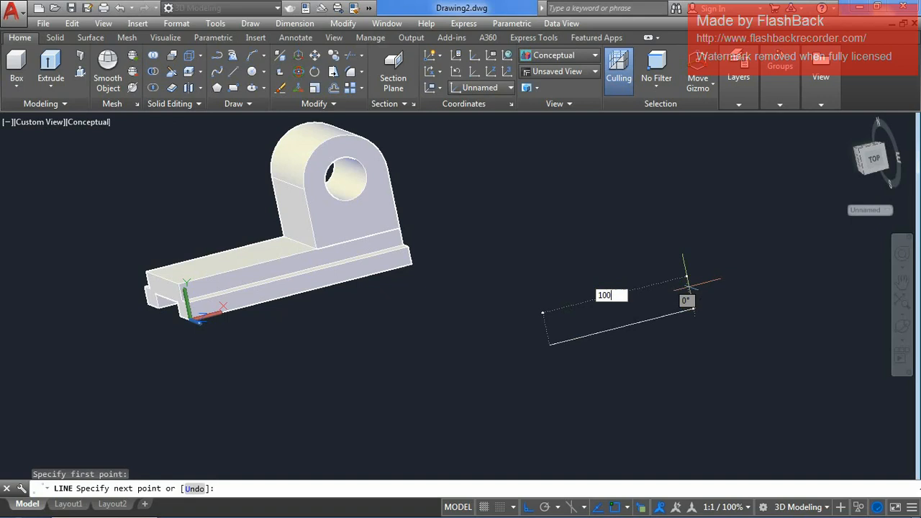
{"action": "key", "text": "Return"}
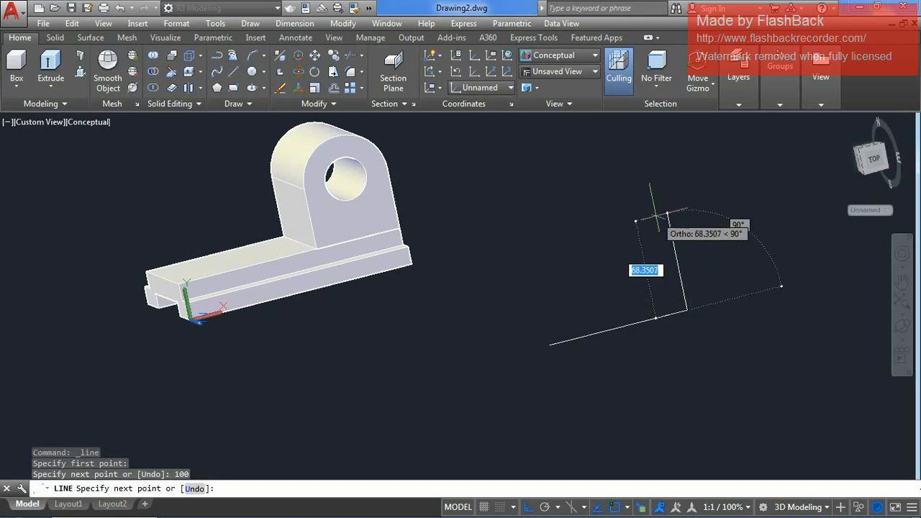
{"action": "type", "text": "42"}
{"action": "key", "text": "Return"}
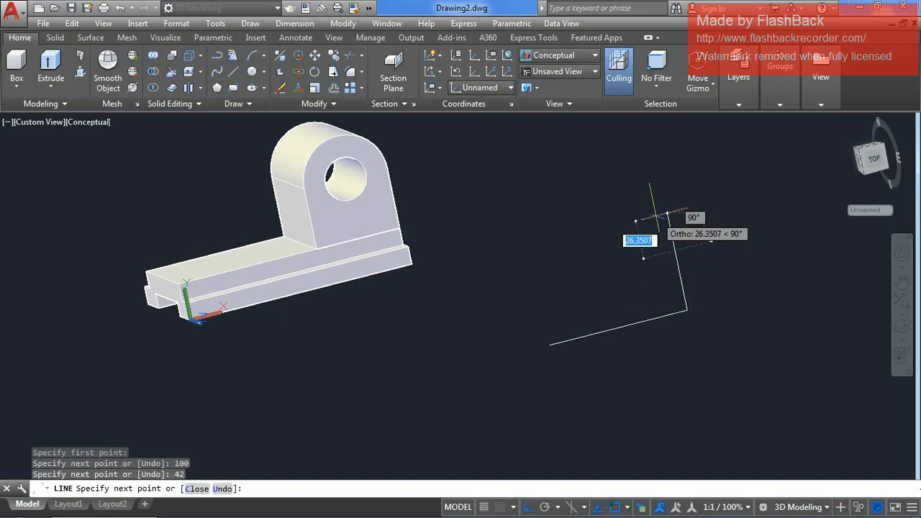
{"action": "left_click", "coordinate": [545, 507]}
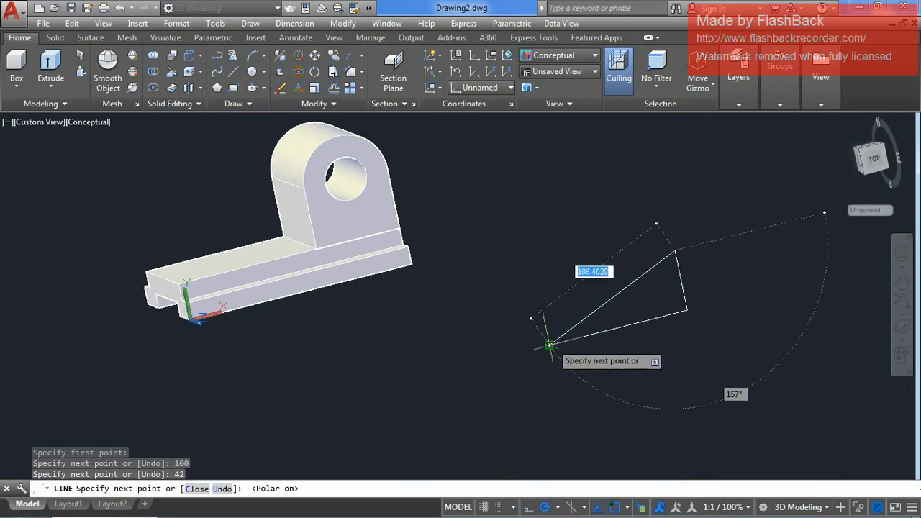
{"action": "key", "text": "Escape"}
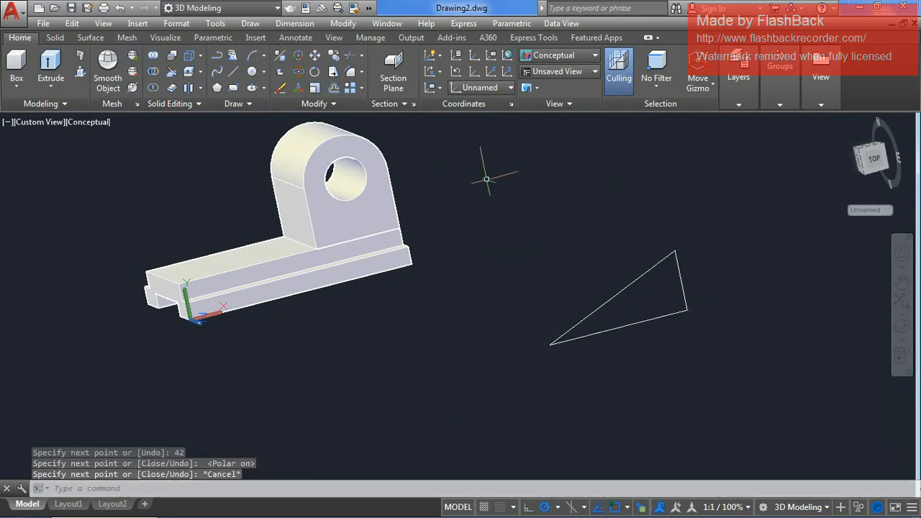
Convert the three lines of the triangle into a region.
{"action": "type", "text": "regio"}
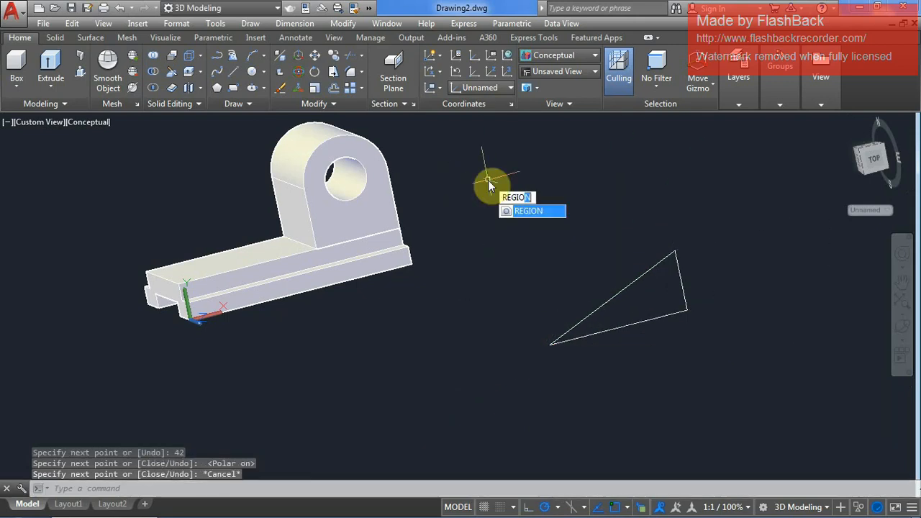
{"action": "key", "text": "Return"}
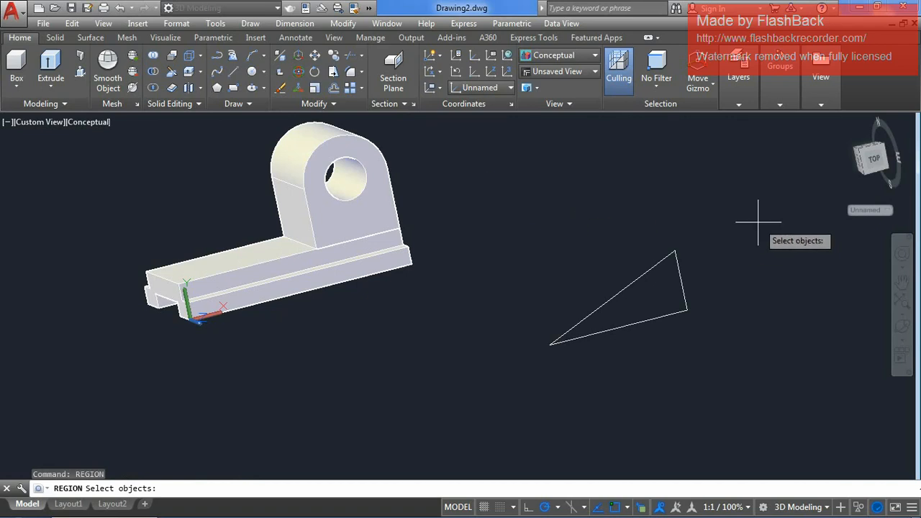
{"action": "mouse_move", "coordinate": [756, 224]}
{"action": "left_mouse_down"}
{"action": "mouse_move", "coordinate": [589, 440]}
{"action": "mouse_move", "coordinate": [487, 305]}
{"action": "mouse_move", "coordinate": [521, 278]}
{"action": "left_mouse_up"}
{"action": "key", "text": "Return"}
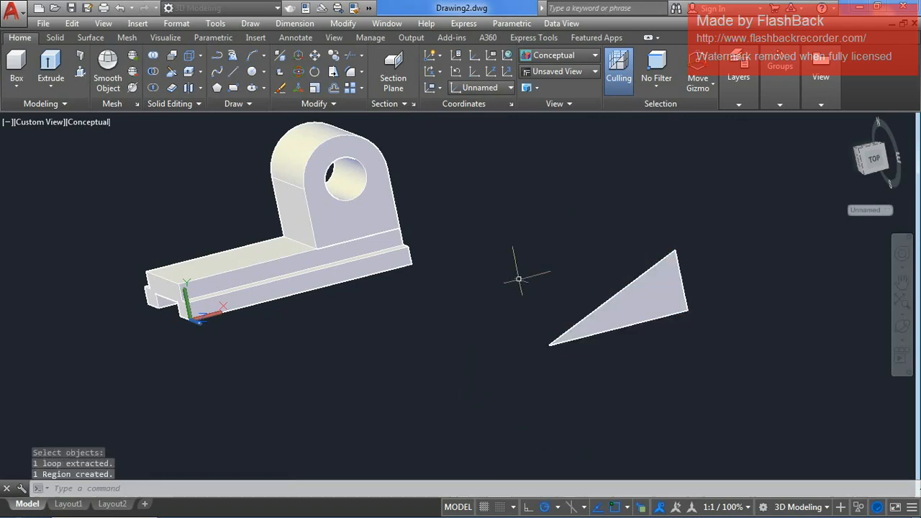
Extrude the triangular region backward by 12 to form the rib.
{"action": "left_click", "coordinate": [51, 86]}
{"action": "left_click", "coordinate": [52, 108]}
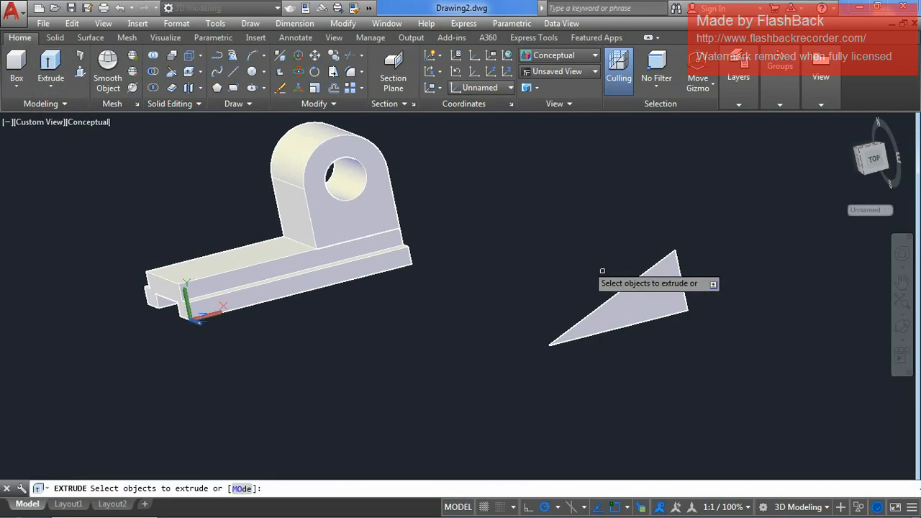
{"action": "left_click", "coordinate": [657, 294]}
{"action": "right_click", "coordinate": [561, 244]}
{"action": "left_click", "coordinate": [572, 241]}
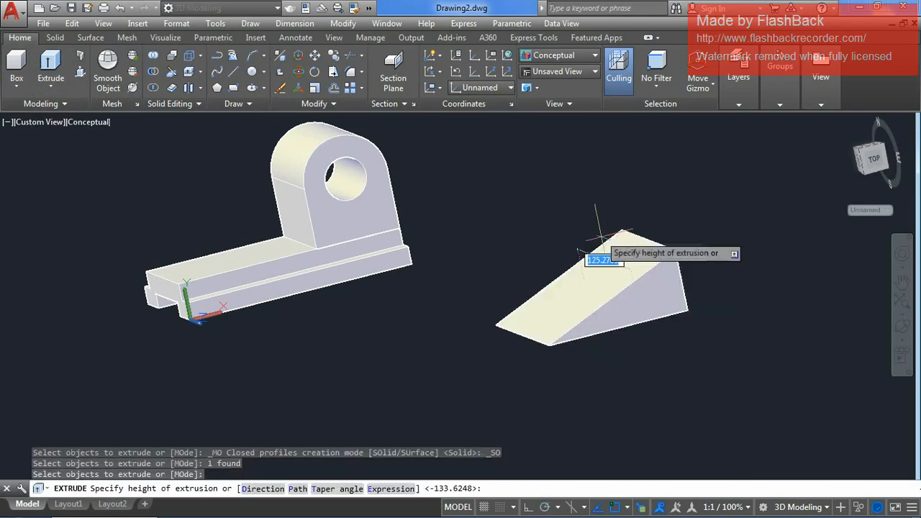
{"action": "type", "text": "12"}
{"action": "key", "text": "Return"}
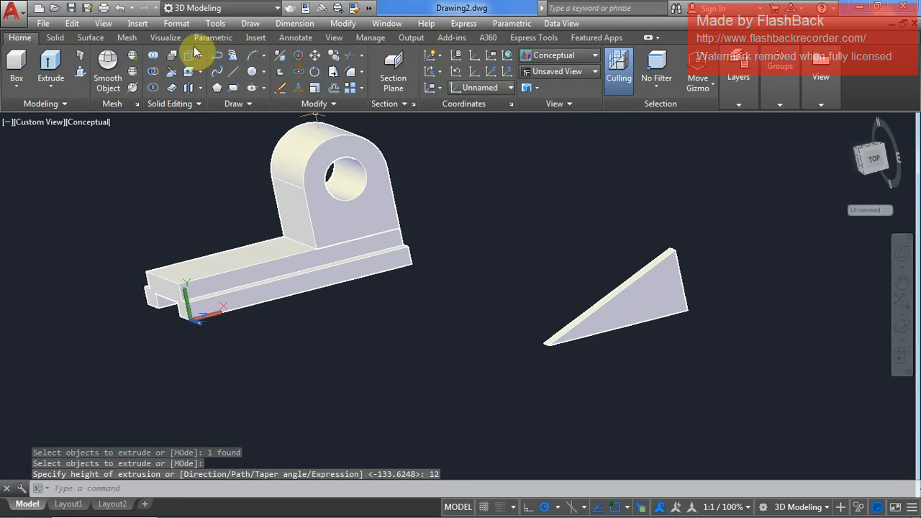
Move the rib by its front right-angle corner to the midpoint of the bottom edge of the upright's inner side face.
{"action": "type", "text": "mo"}
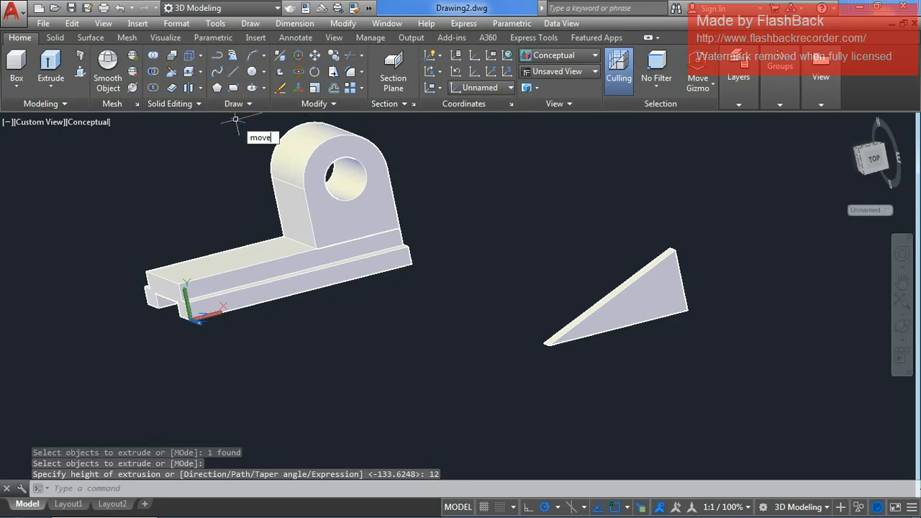
{"action": "type", "text": "ve"}
{"action": "key", "text": "Return"}
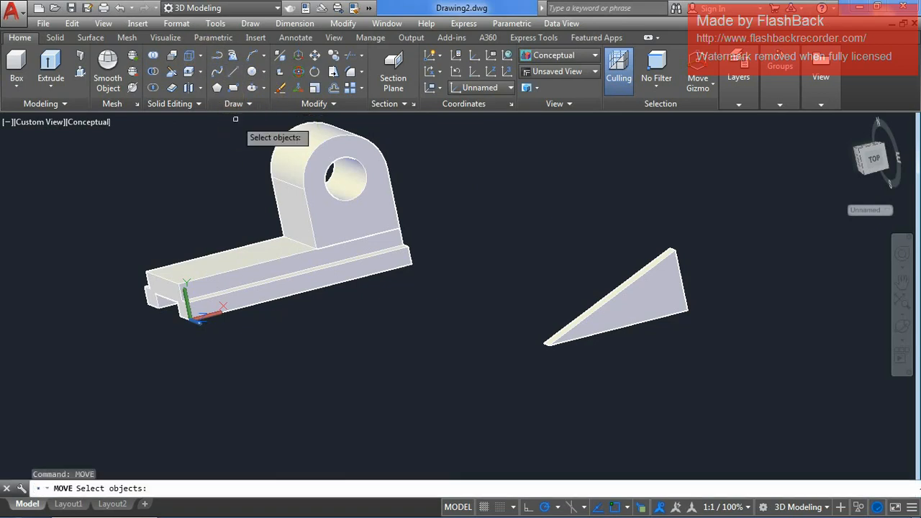
{"action": "left_click", "coordinate": [676, 284]}
{"action": "key", "text": "Return"}
{"action": "left_click", "coordinate": [688, 310]}
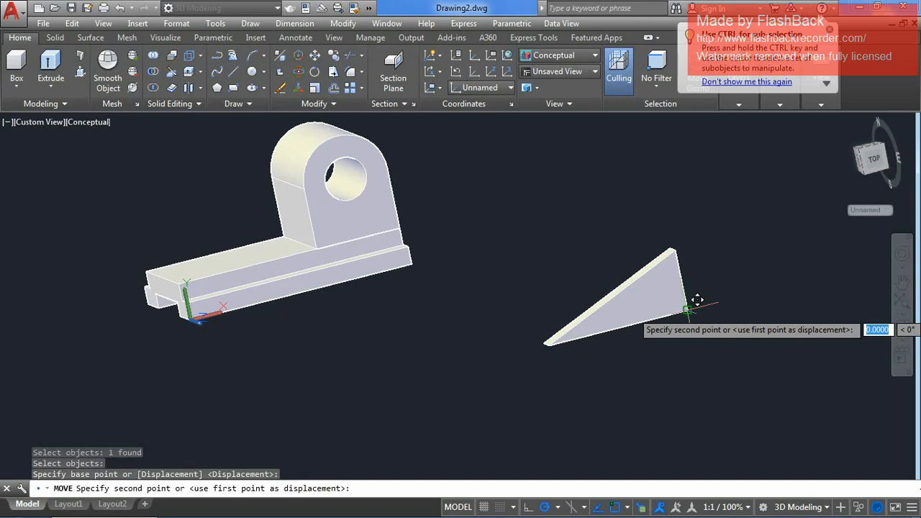
{"action": "scroll", "coordinate": [307, 229], "scroll_direction": "up", "scroll_amount": 5}
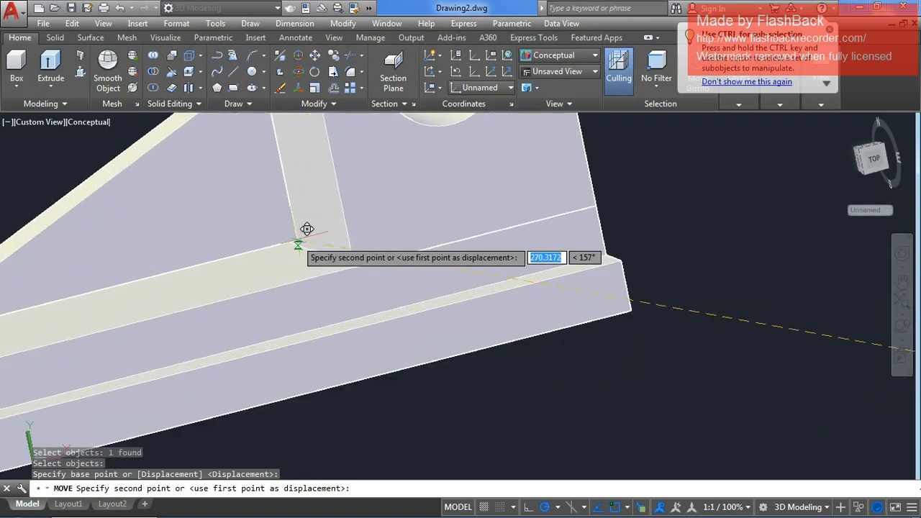
{"action": "left_click", "coordinate": [330, 255]}
{"action": "scroll", "coordinate": [465, 196], "scroll_direction": "down", "scroll_amount": 8}
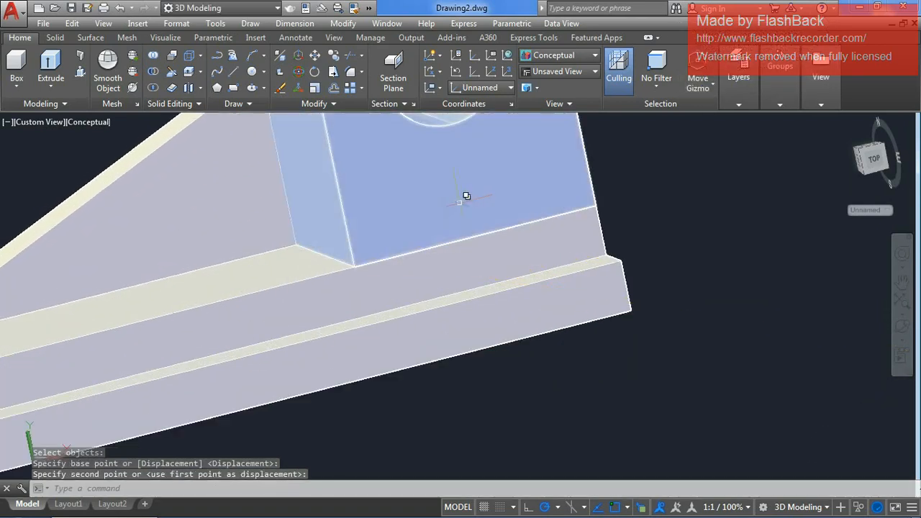
{"action": "left_click", "coordinate": [901, 326]}
{"action": "left_click_drag", "start_coordinate": [494, 288], "coordinate": [376, 367]}
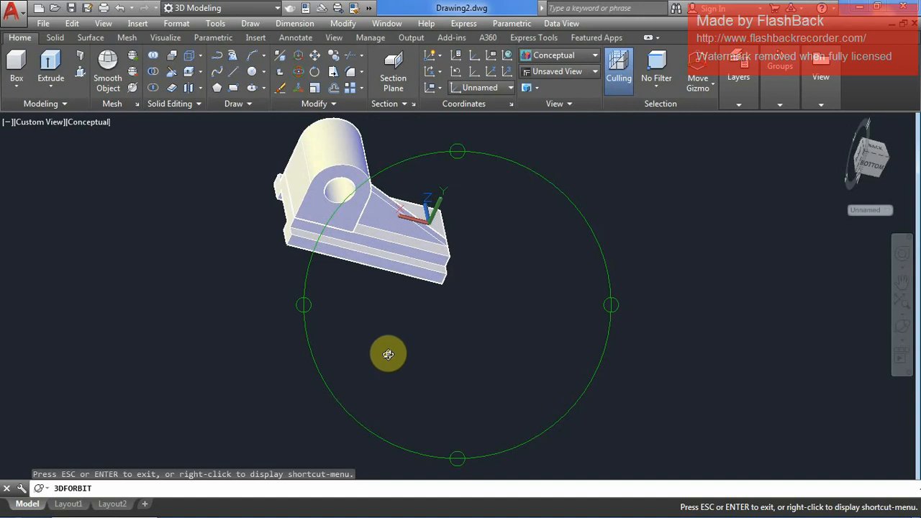